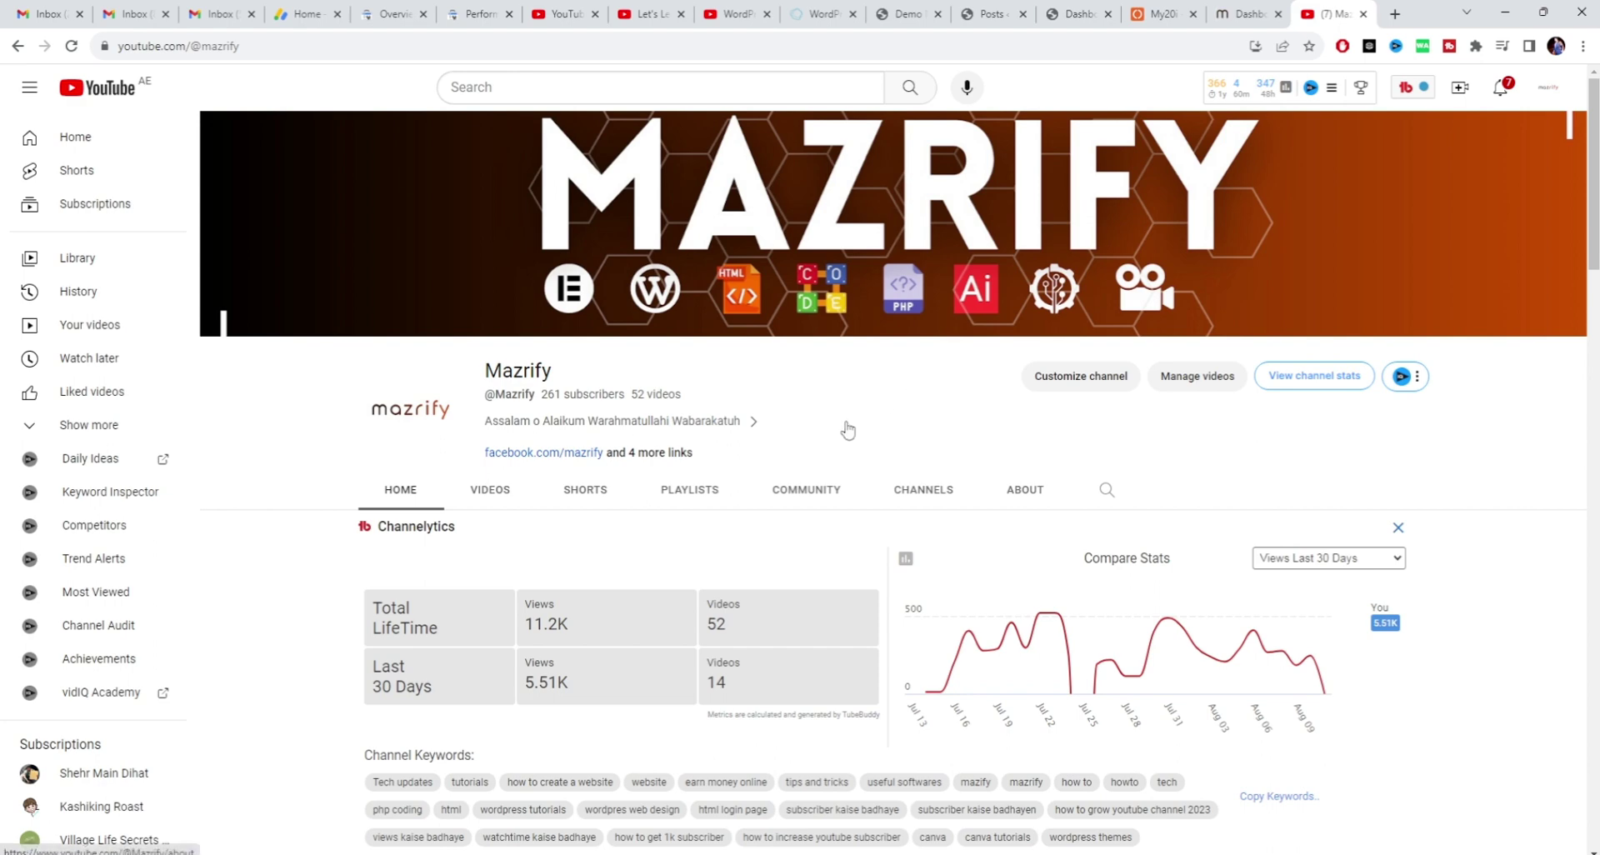
Switch to the WordPress admin and open the list of all posts to check the Hello world! post's row actions.
left_click(1079, 14)
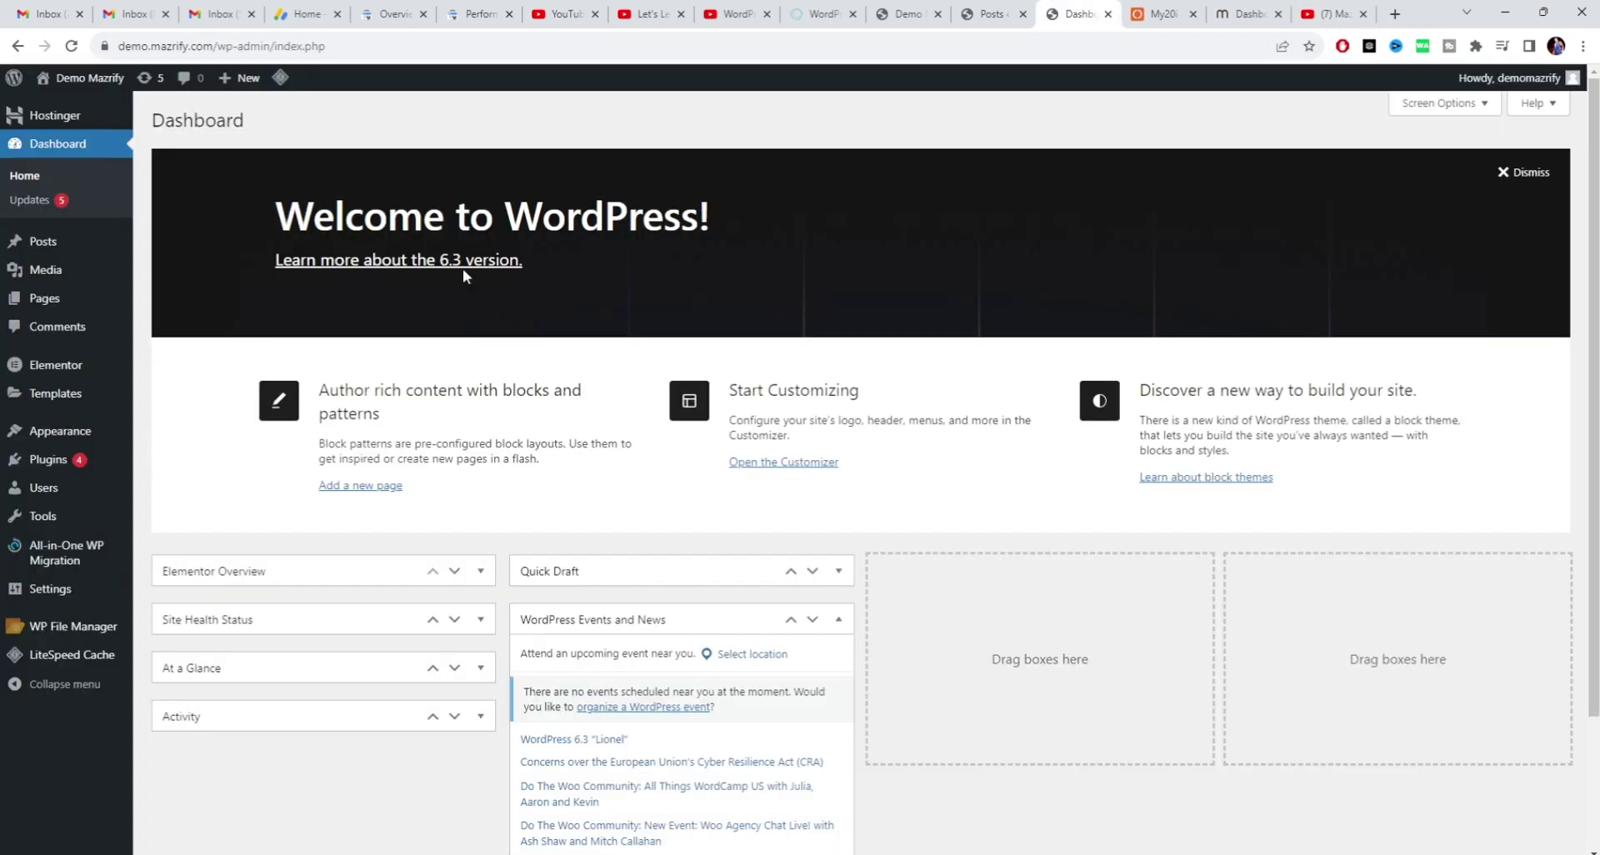
mouse_move(57, 248)
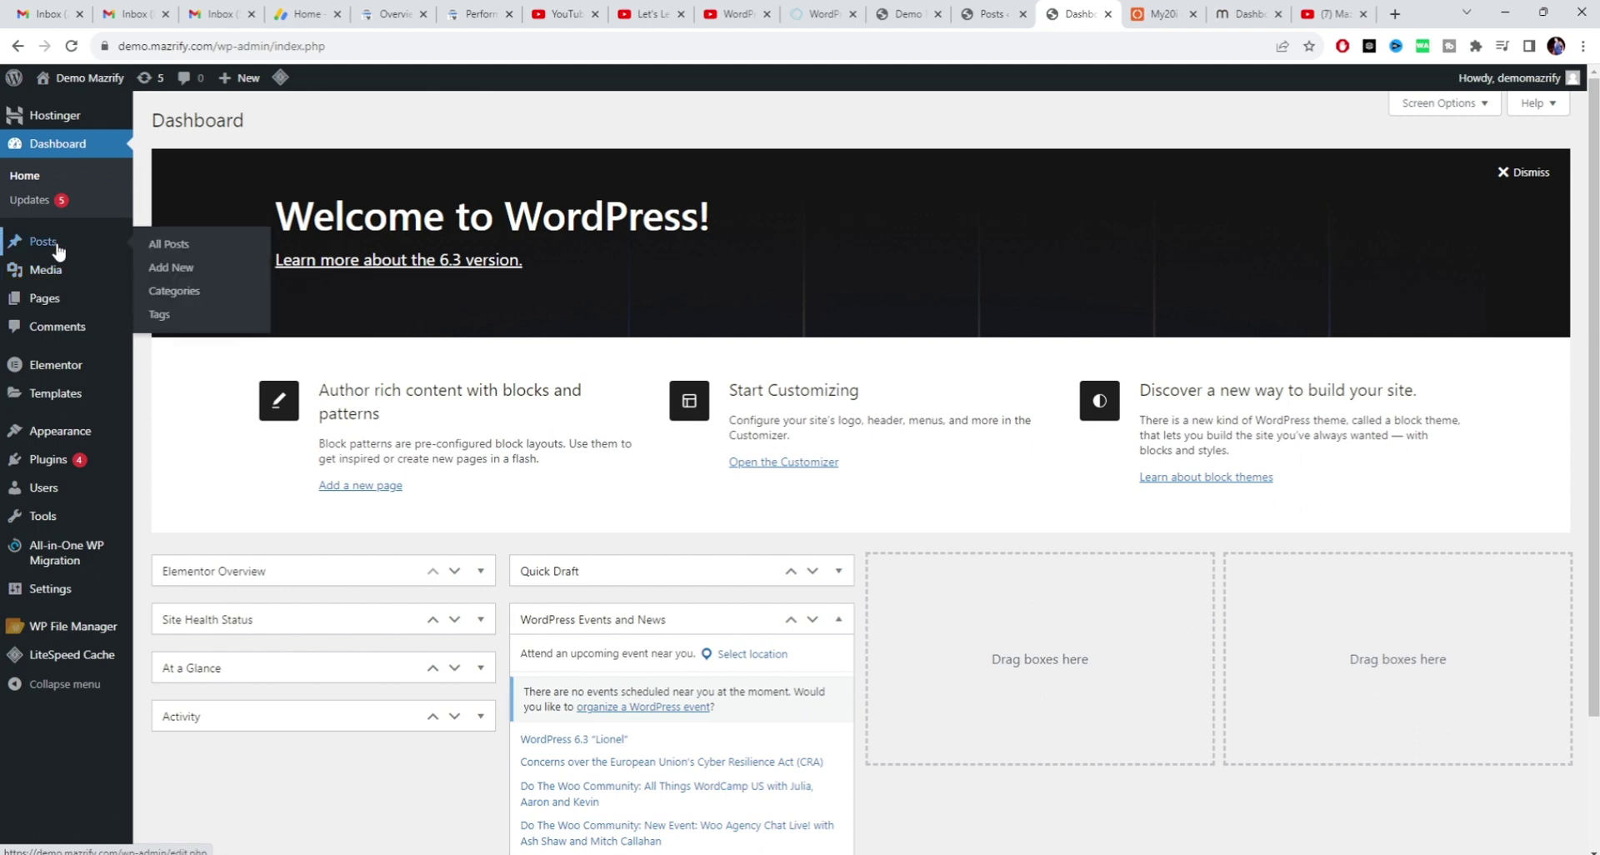
mouse_move(50, 299)
left_click(162, 246)
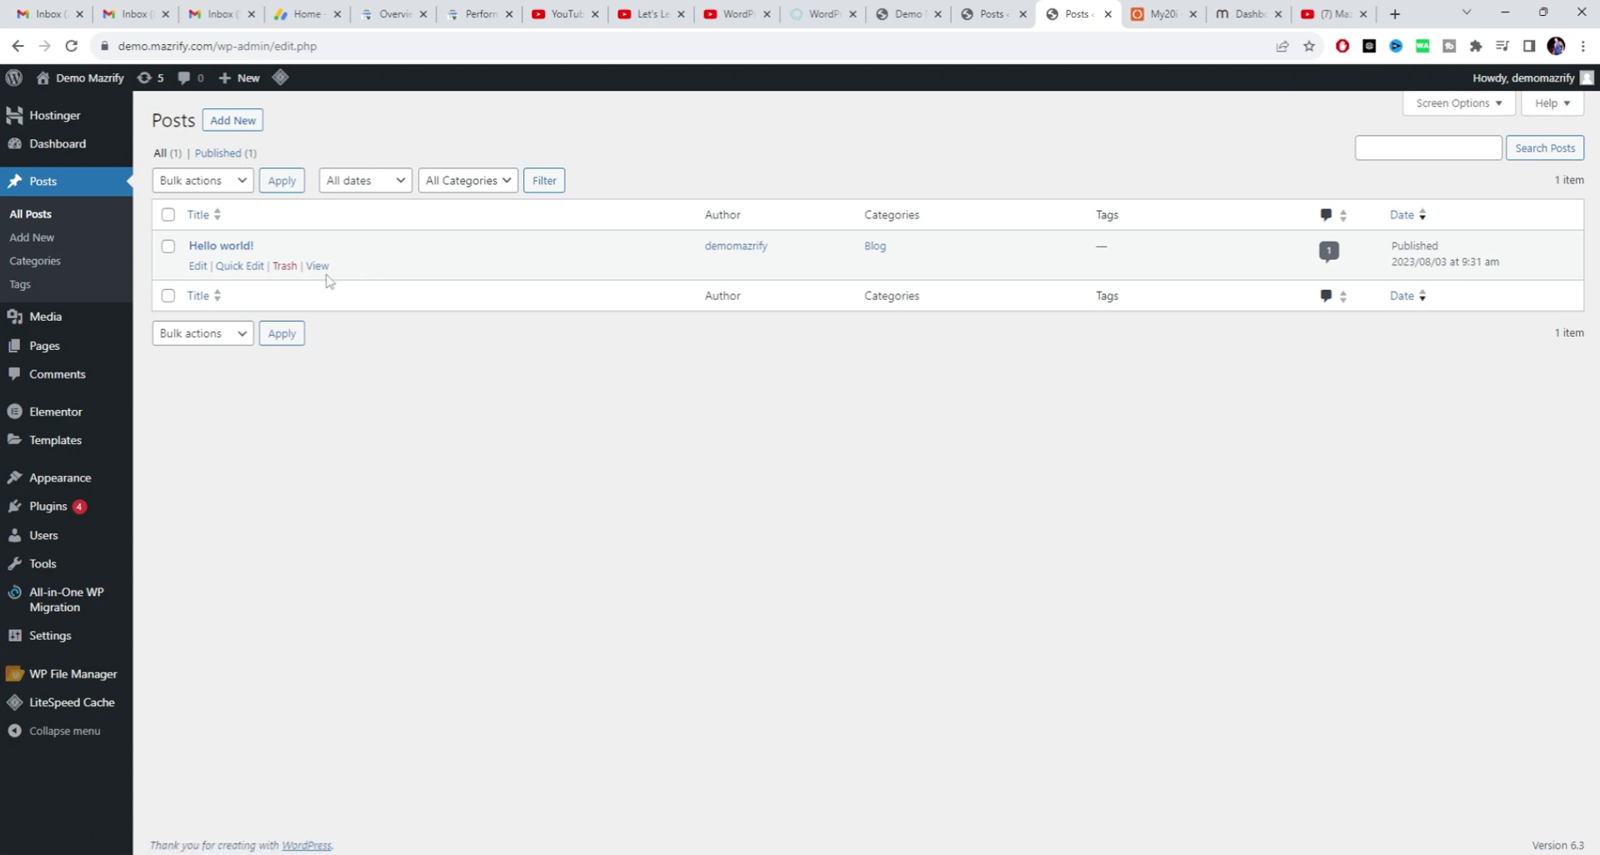
mouse_move(107, 516)
mouse_move(162, 265)
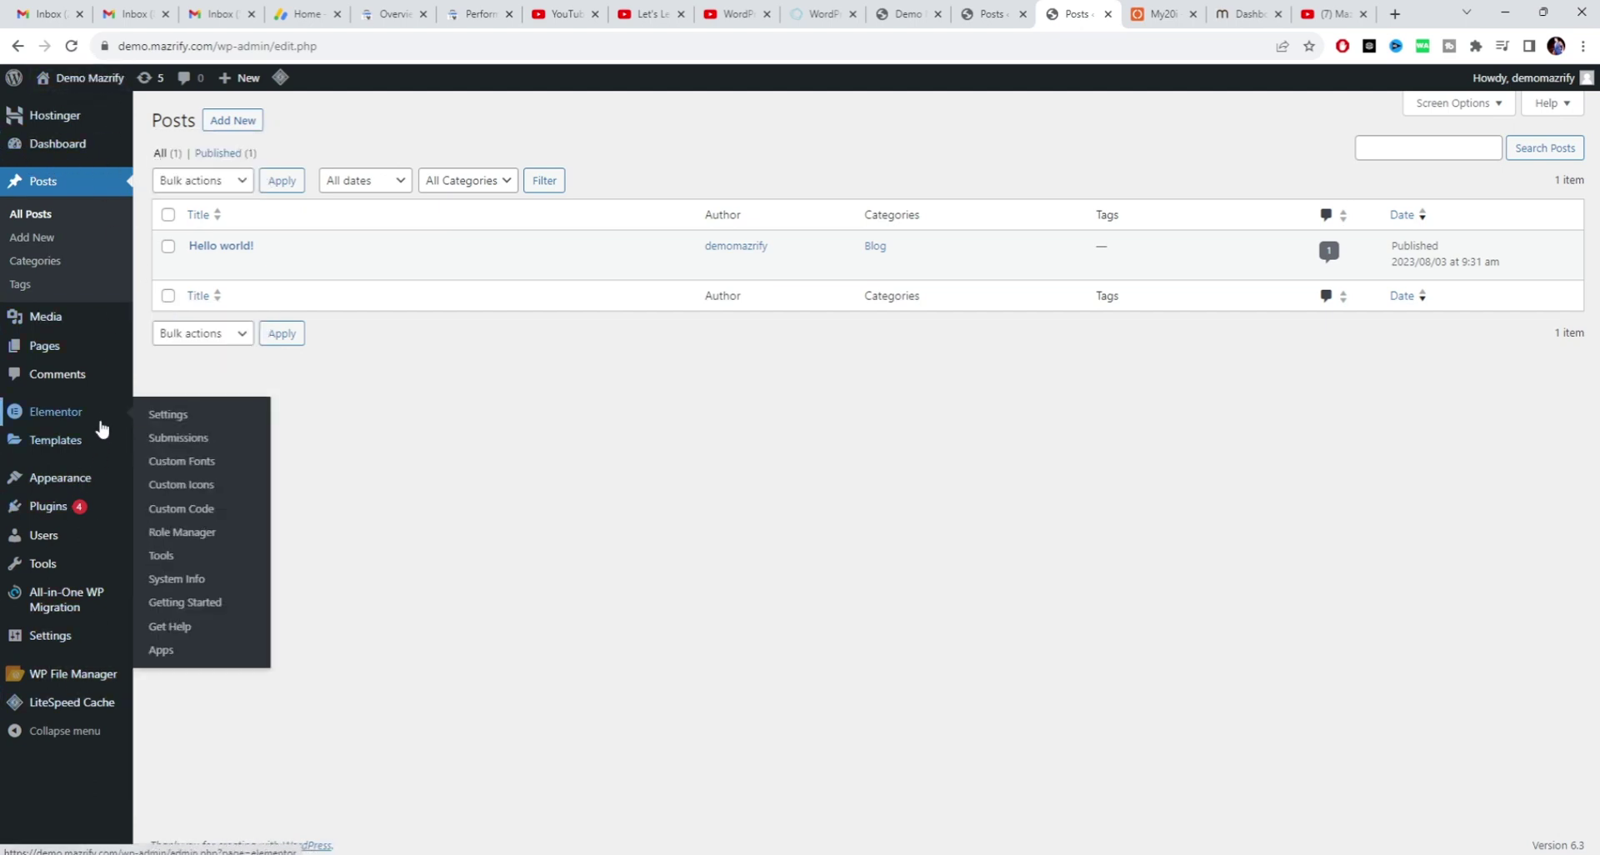
Open the Twenty Twenty-One theme's functions.php in the Theme File Editor.
mouse_move(52, 491)
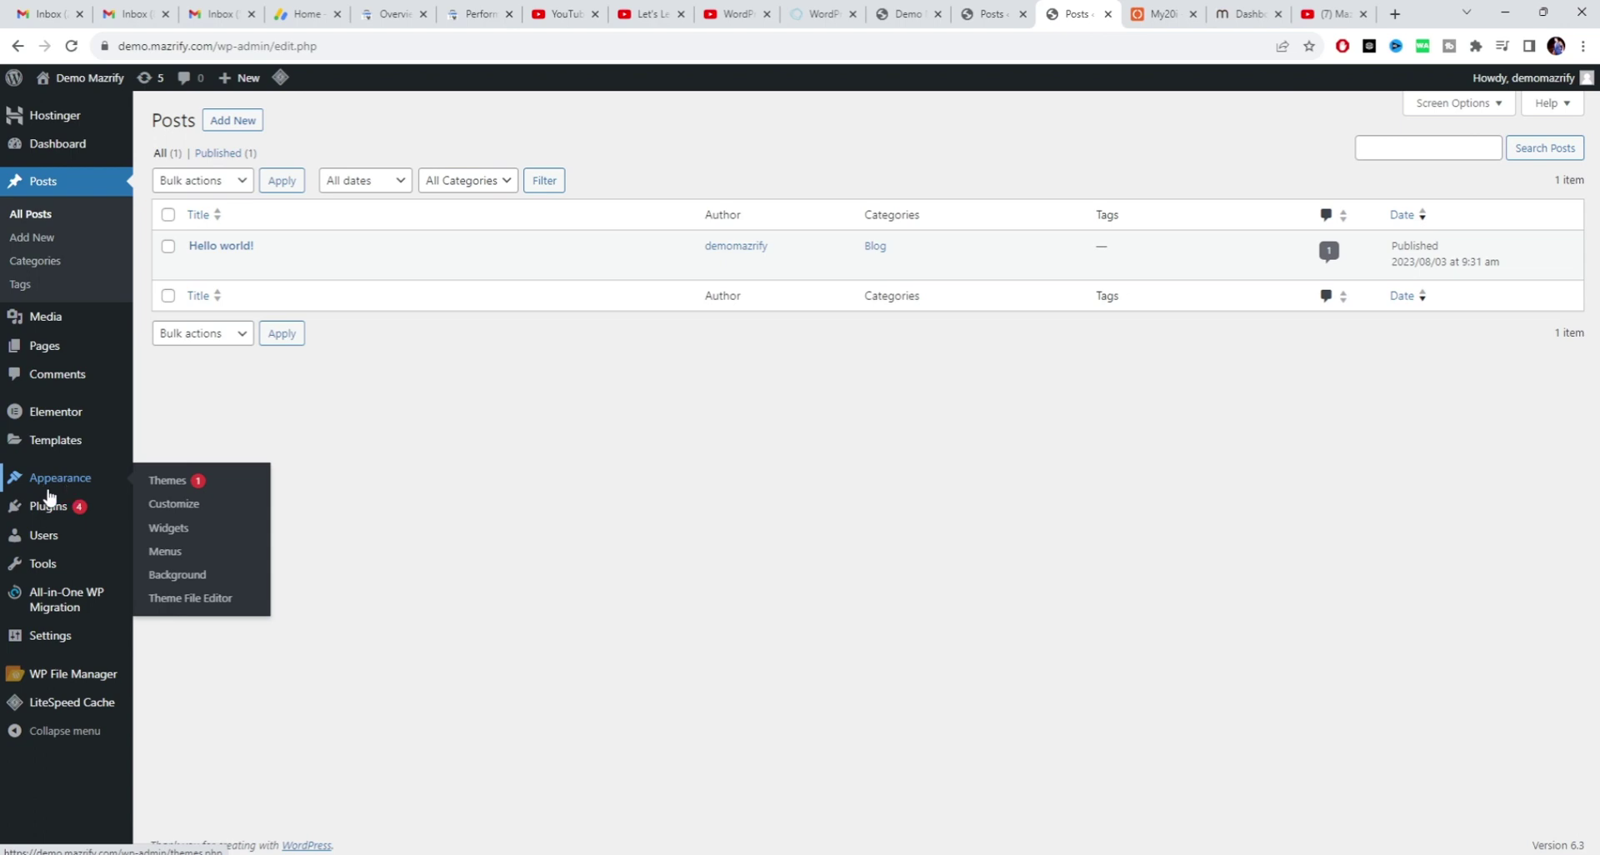
left_click(189, 605)
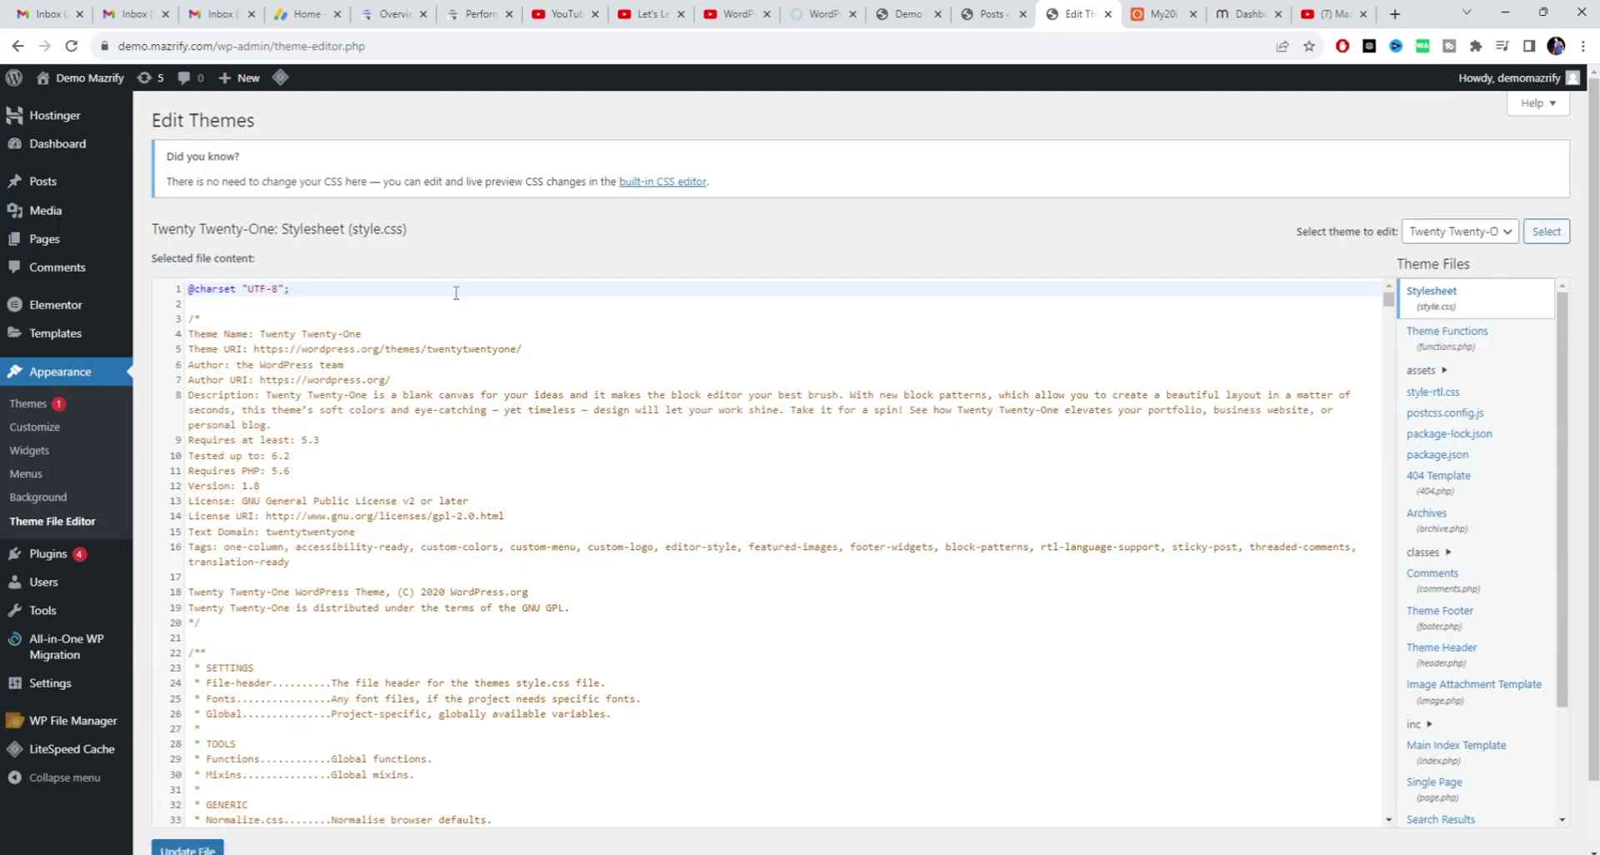
left_click(1457, 354)
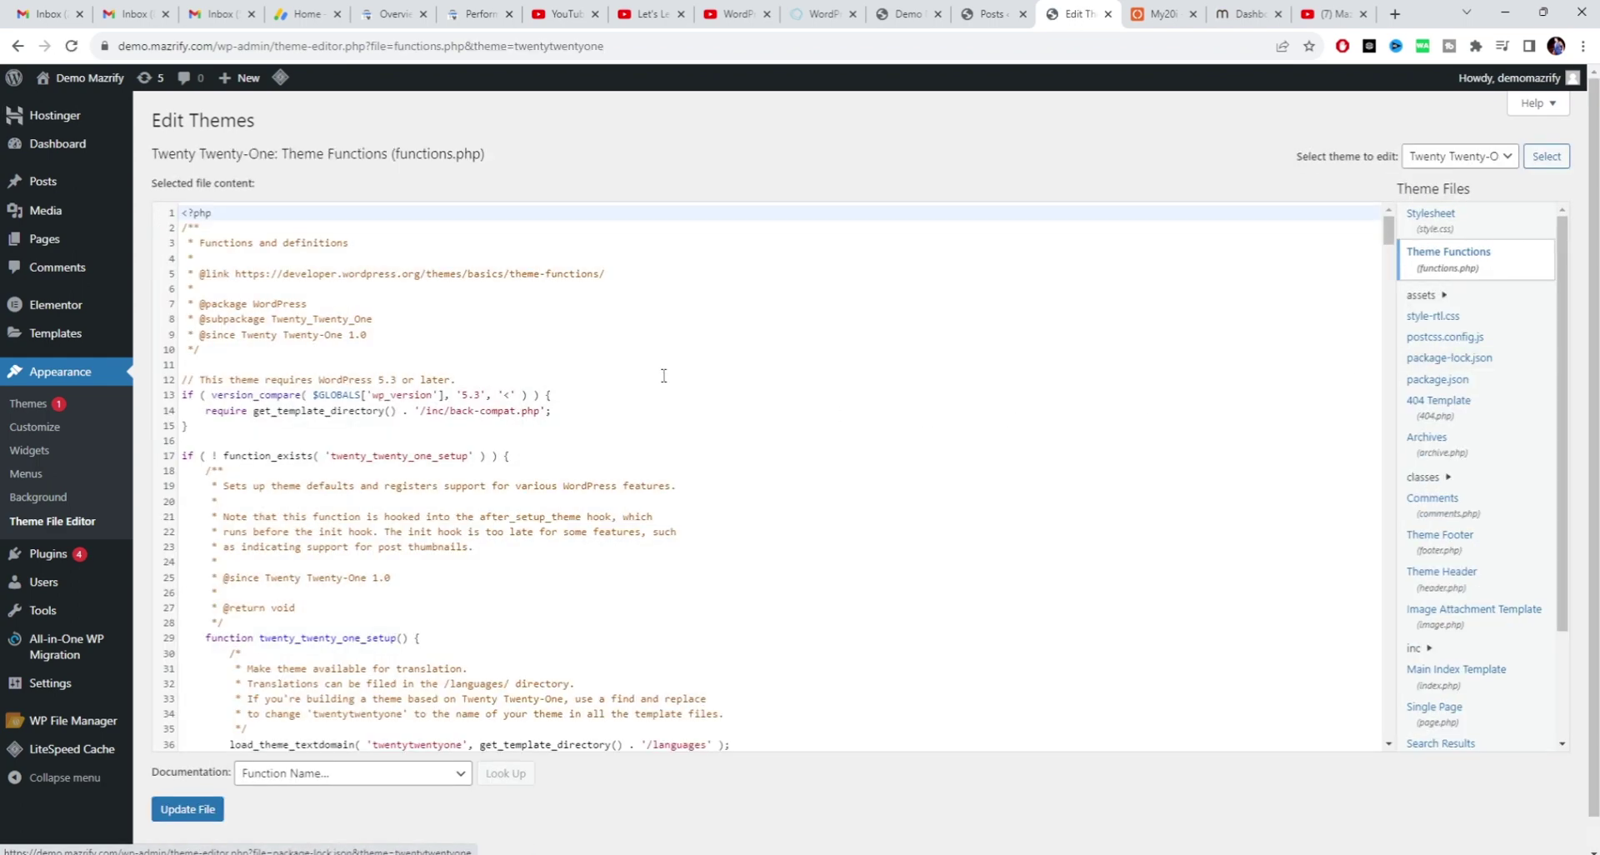
left_click_drag(394, 159, 458, 157)
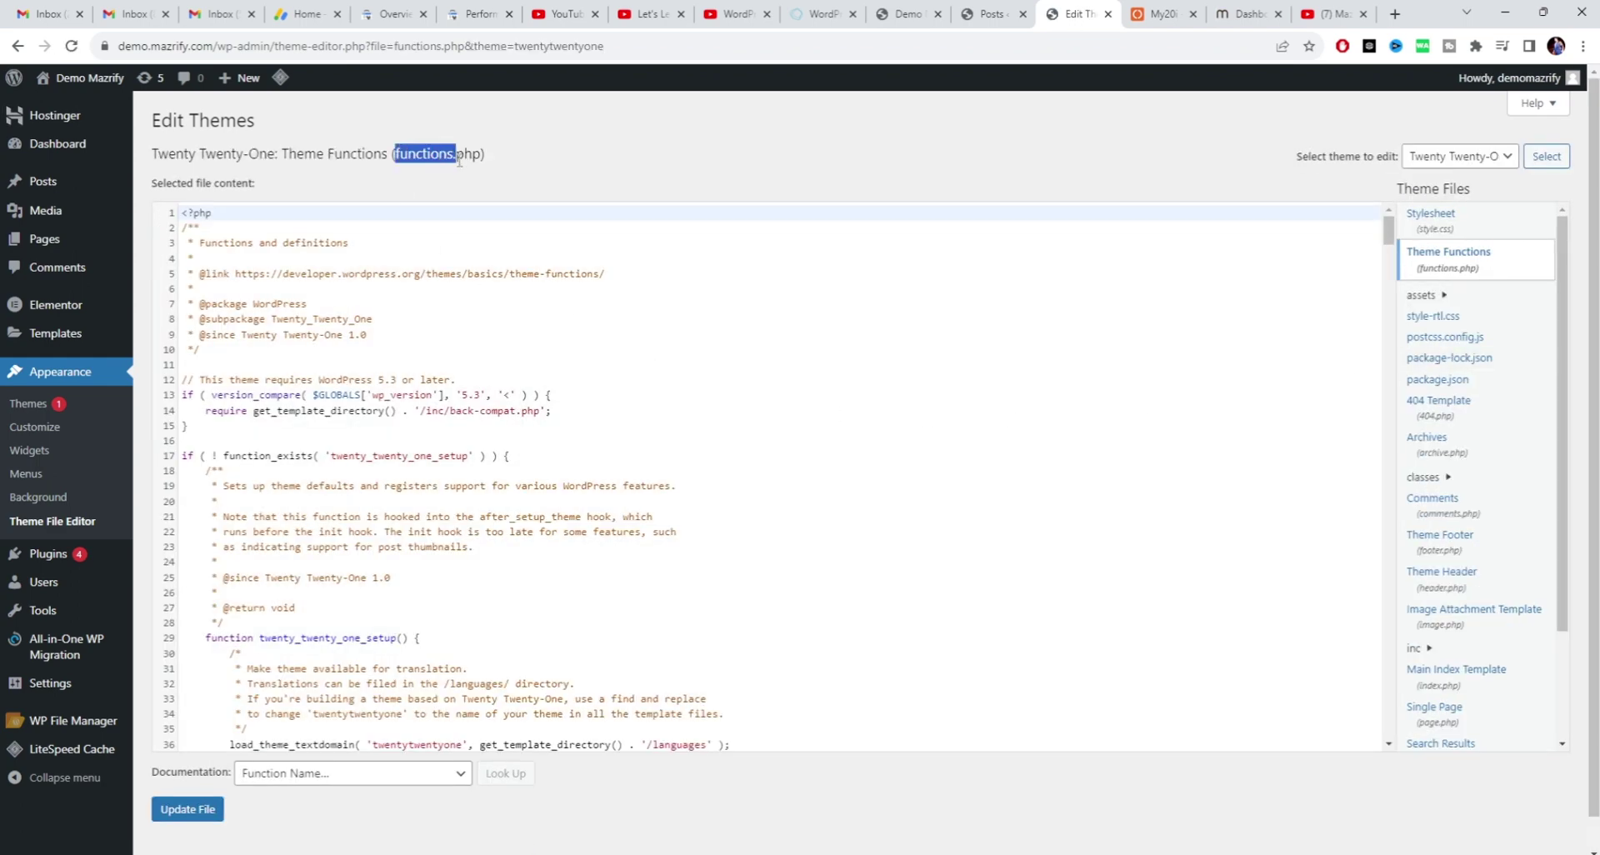
left_click(484, 155)
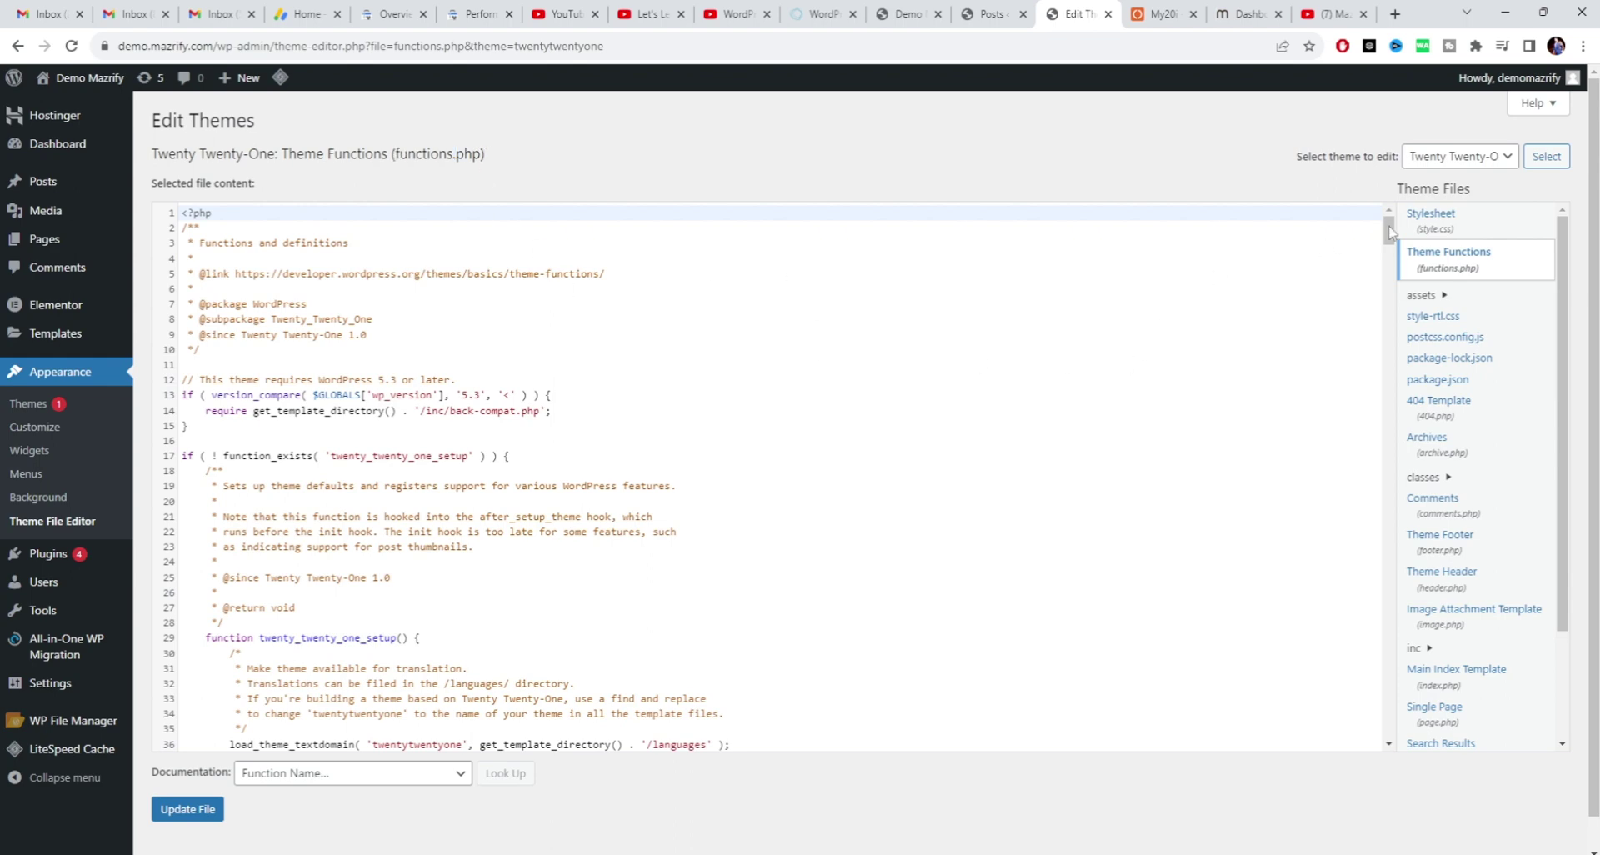
Add blank lines after the last line of code at the end of functions.php.
left_click_drag(1389, 233, 1366, 792)
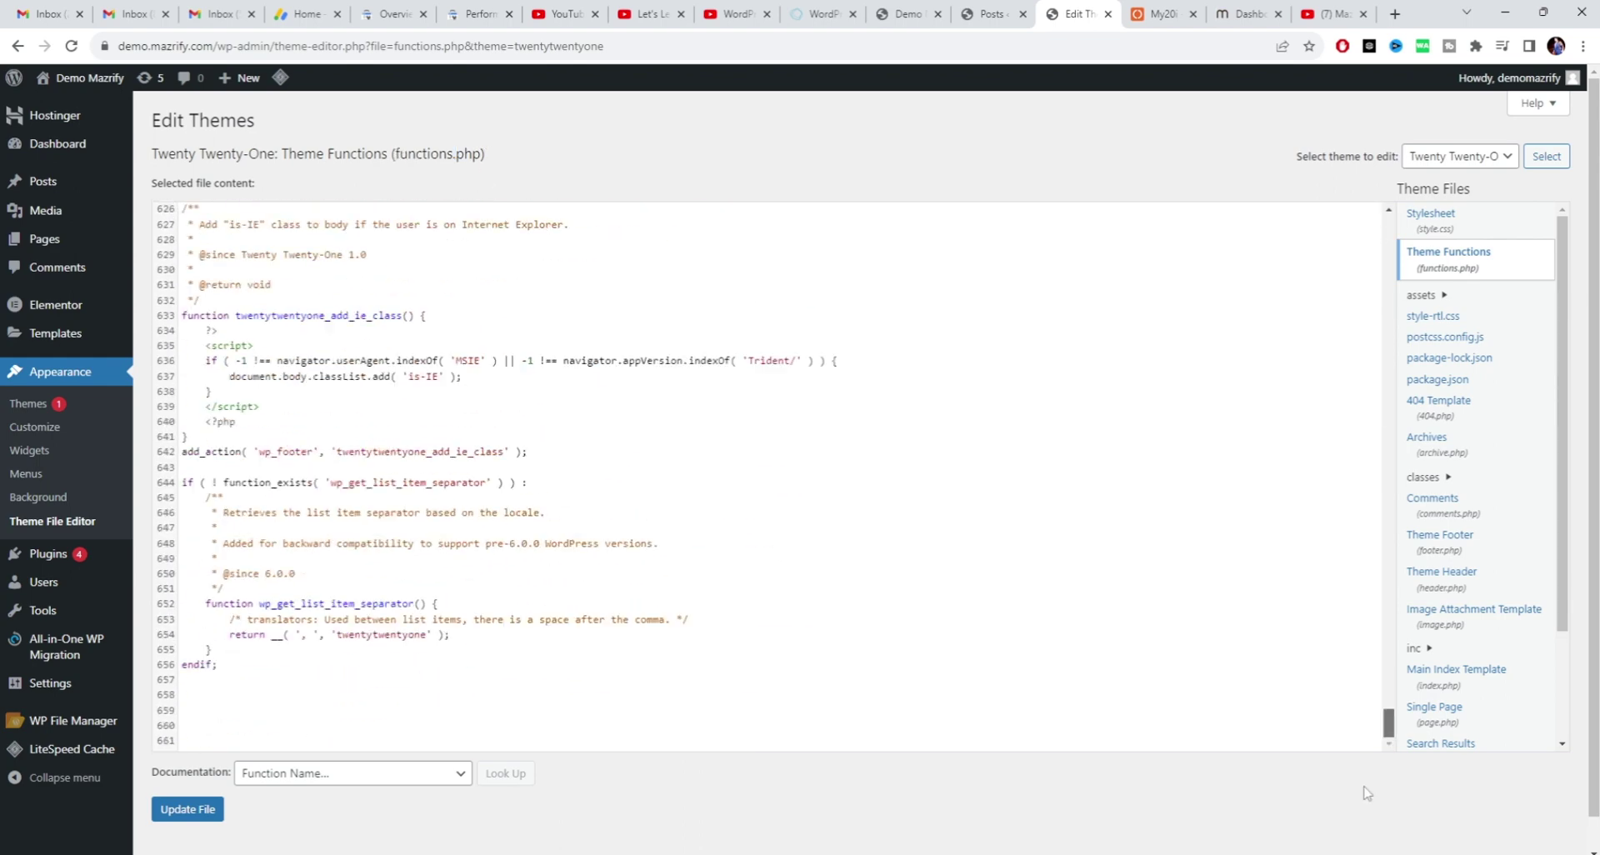
left_click(359, 714)
key("Return")
key("Return")
key("Return")
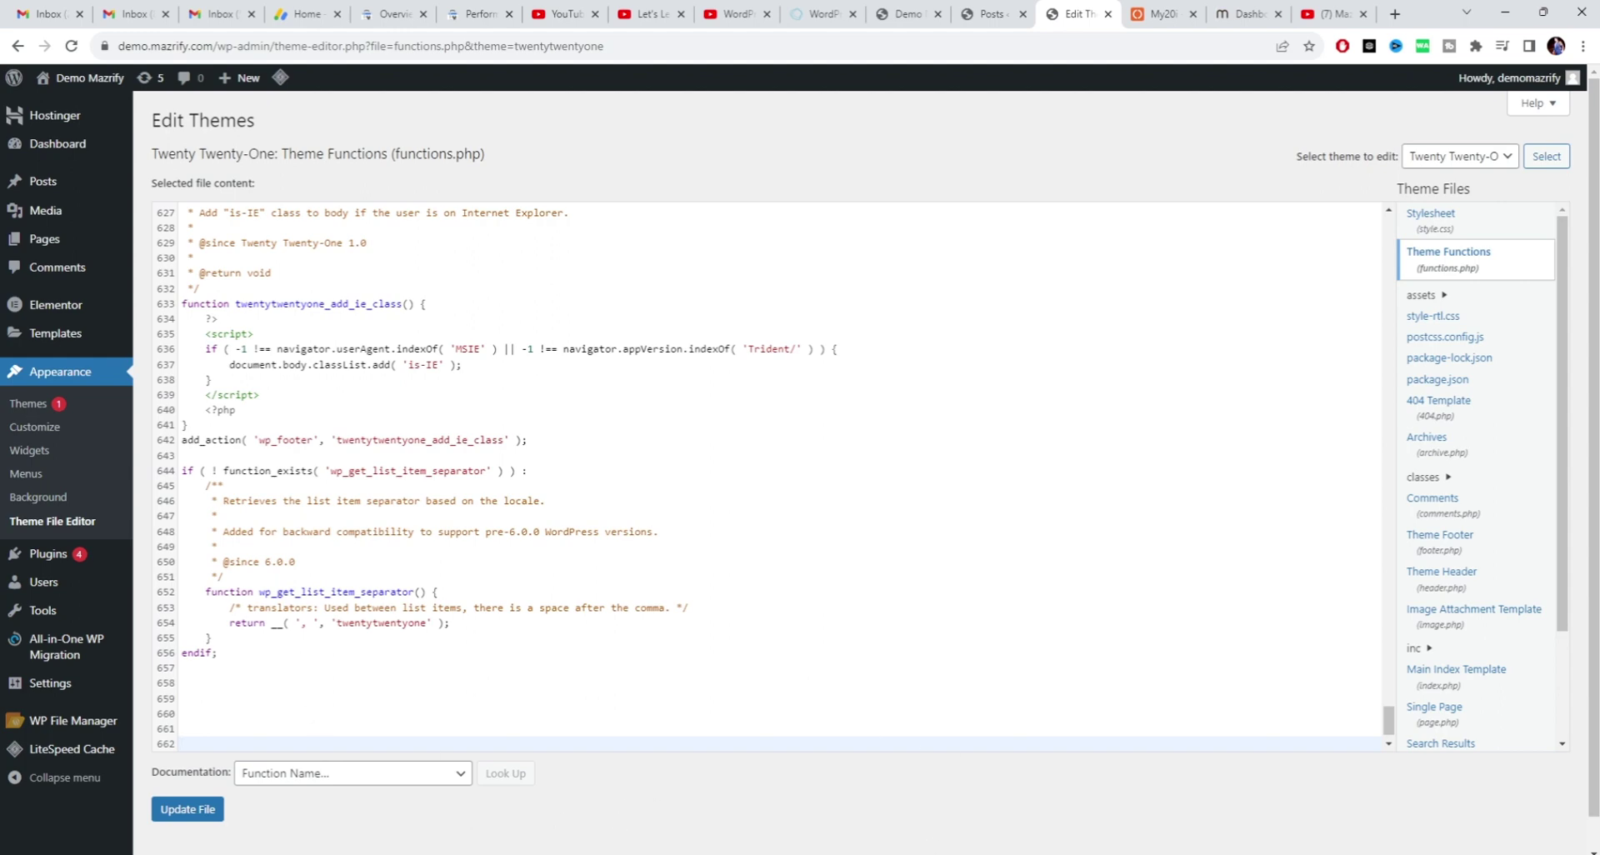
Switch to Notepad++ and copy the entire duplicate_post_as_draft code.
key("alt+Tab")
left_click(621, 650)
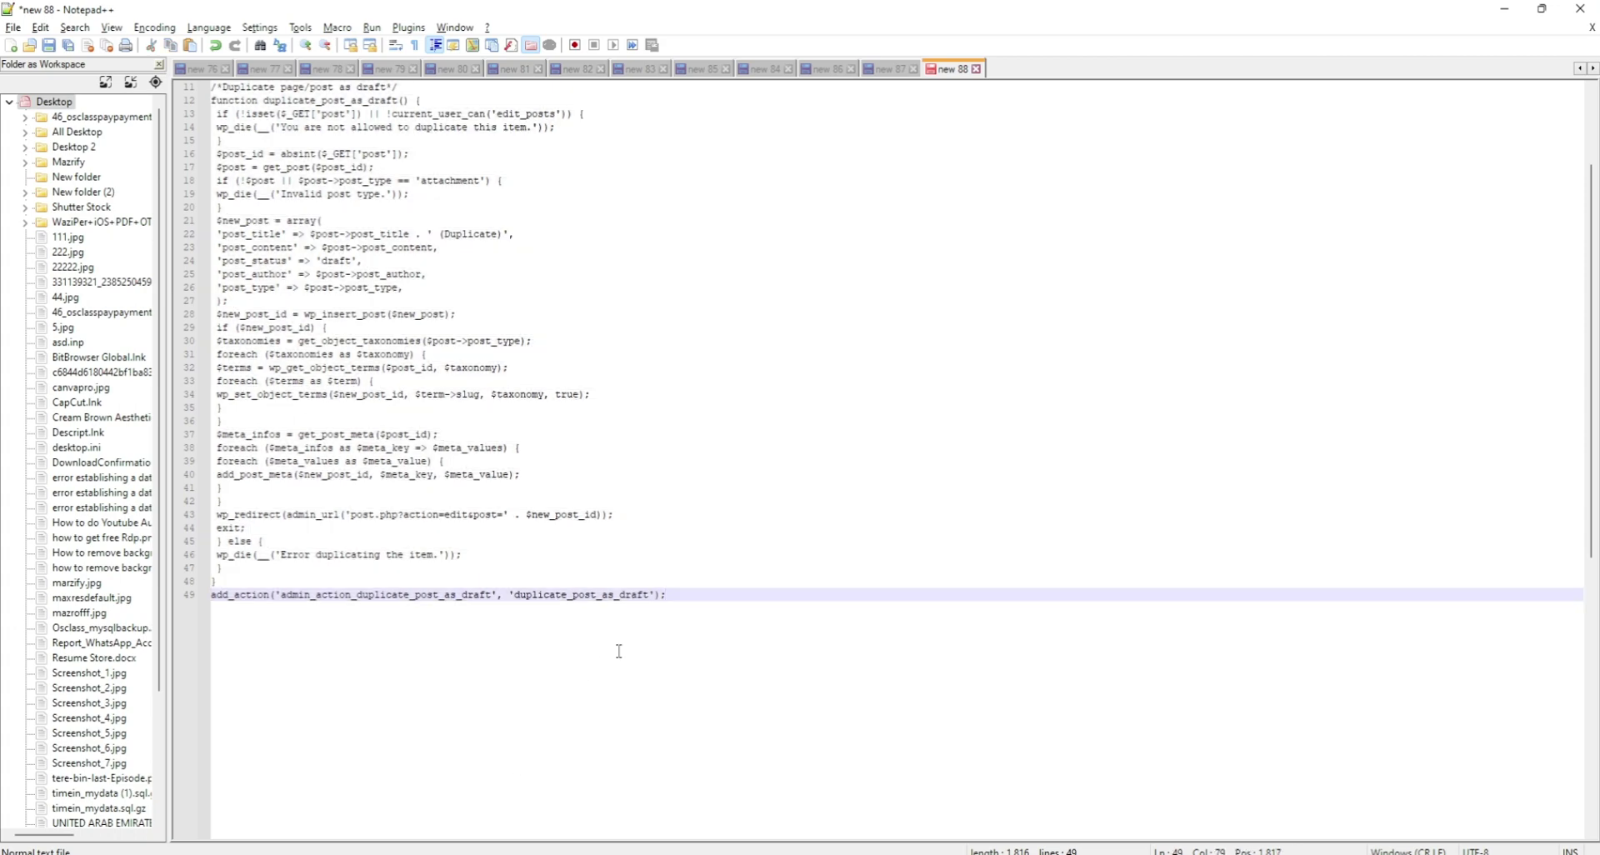
key("ctrl+a")
key("ctrl+c")
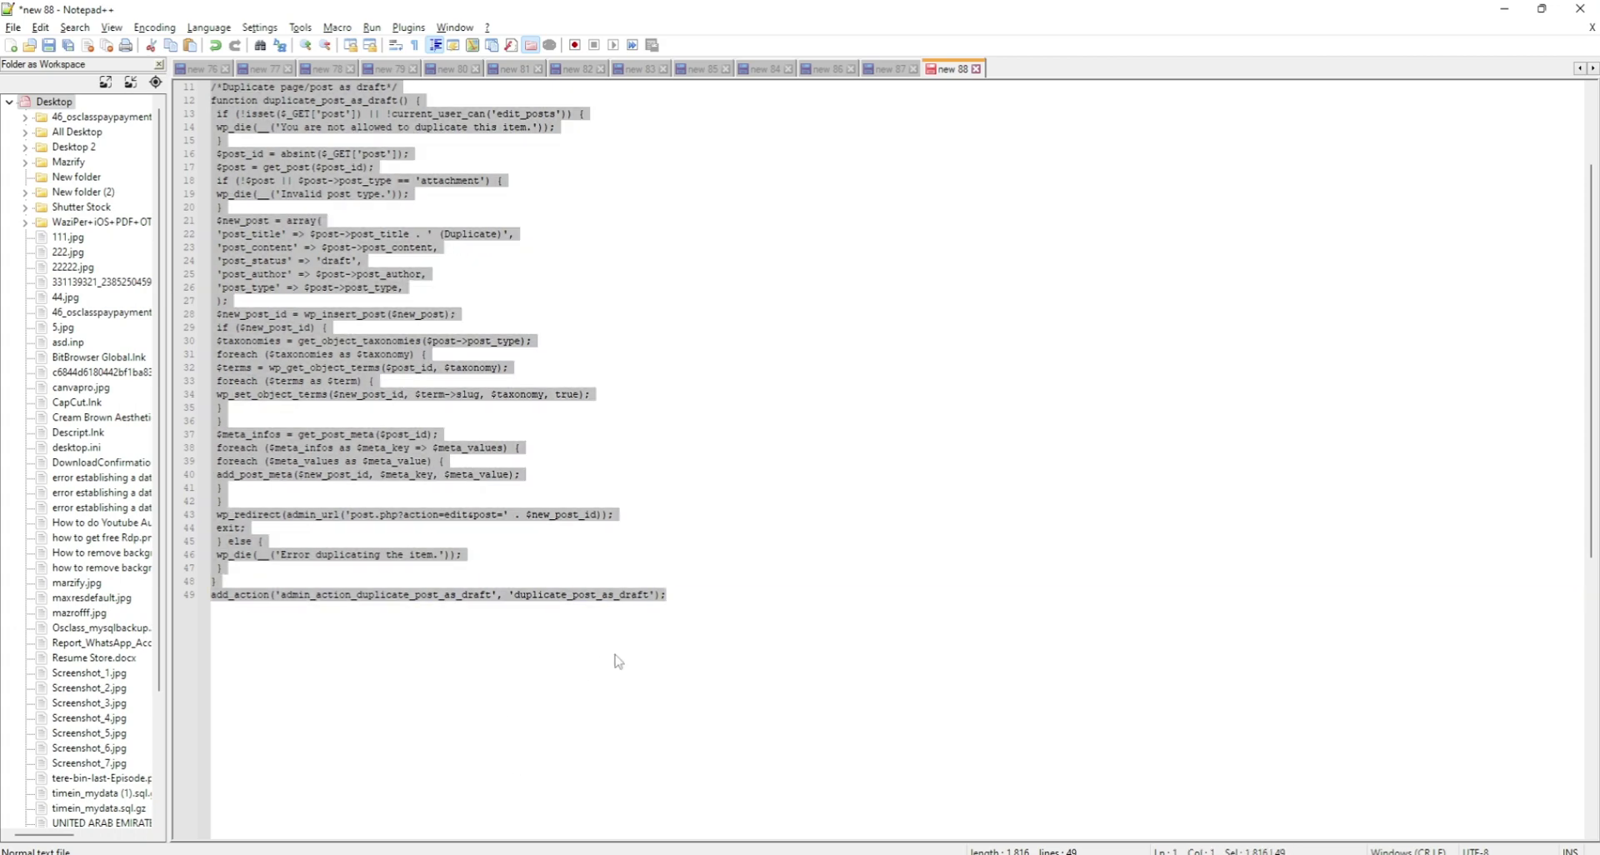
Return to the browser, paste the duplication code below the final endif; in functions.php and update the file.
key("alt+Tab")
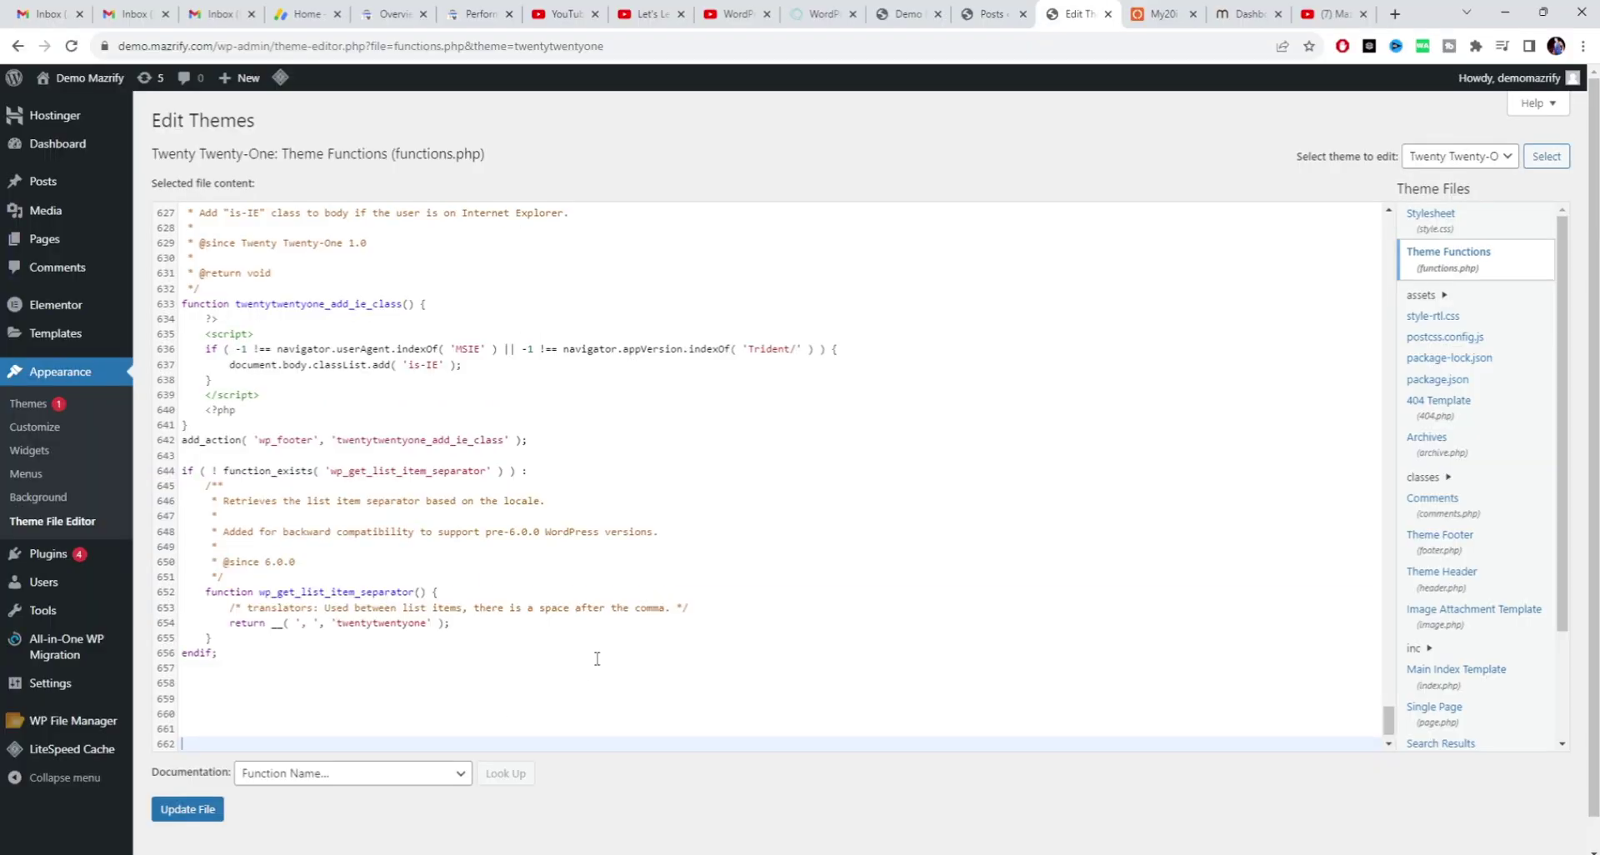
left_click(241, 705)
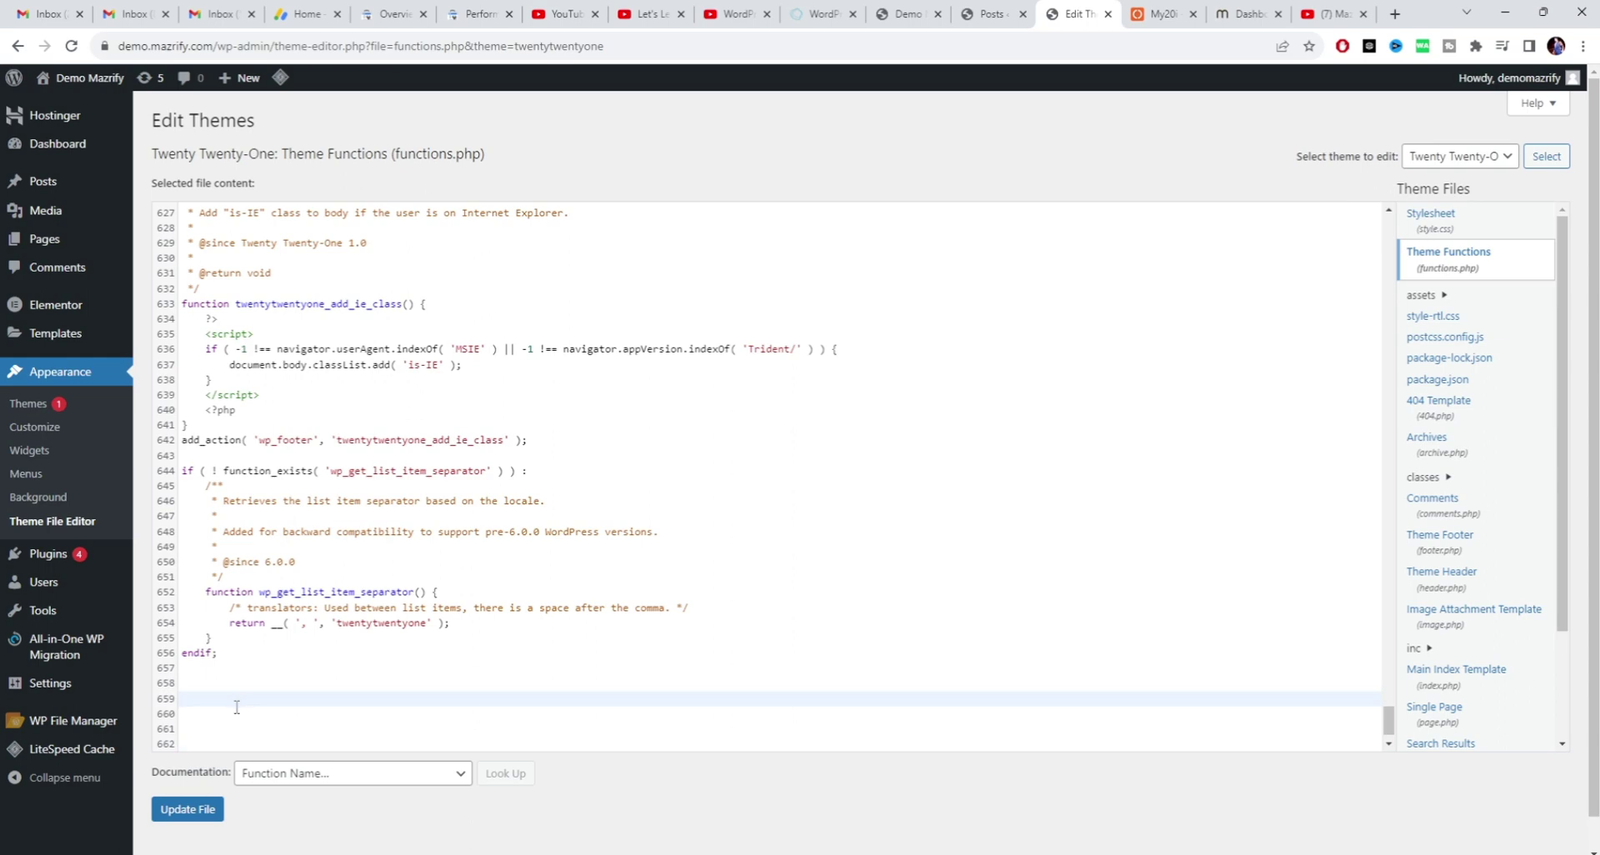
key("ctrl+v")
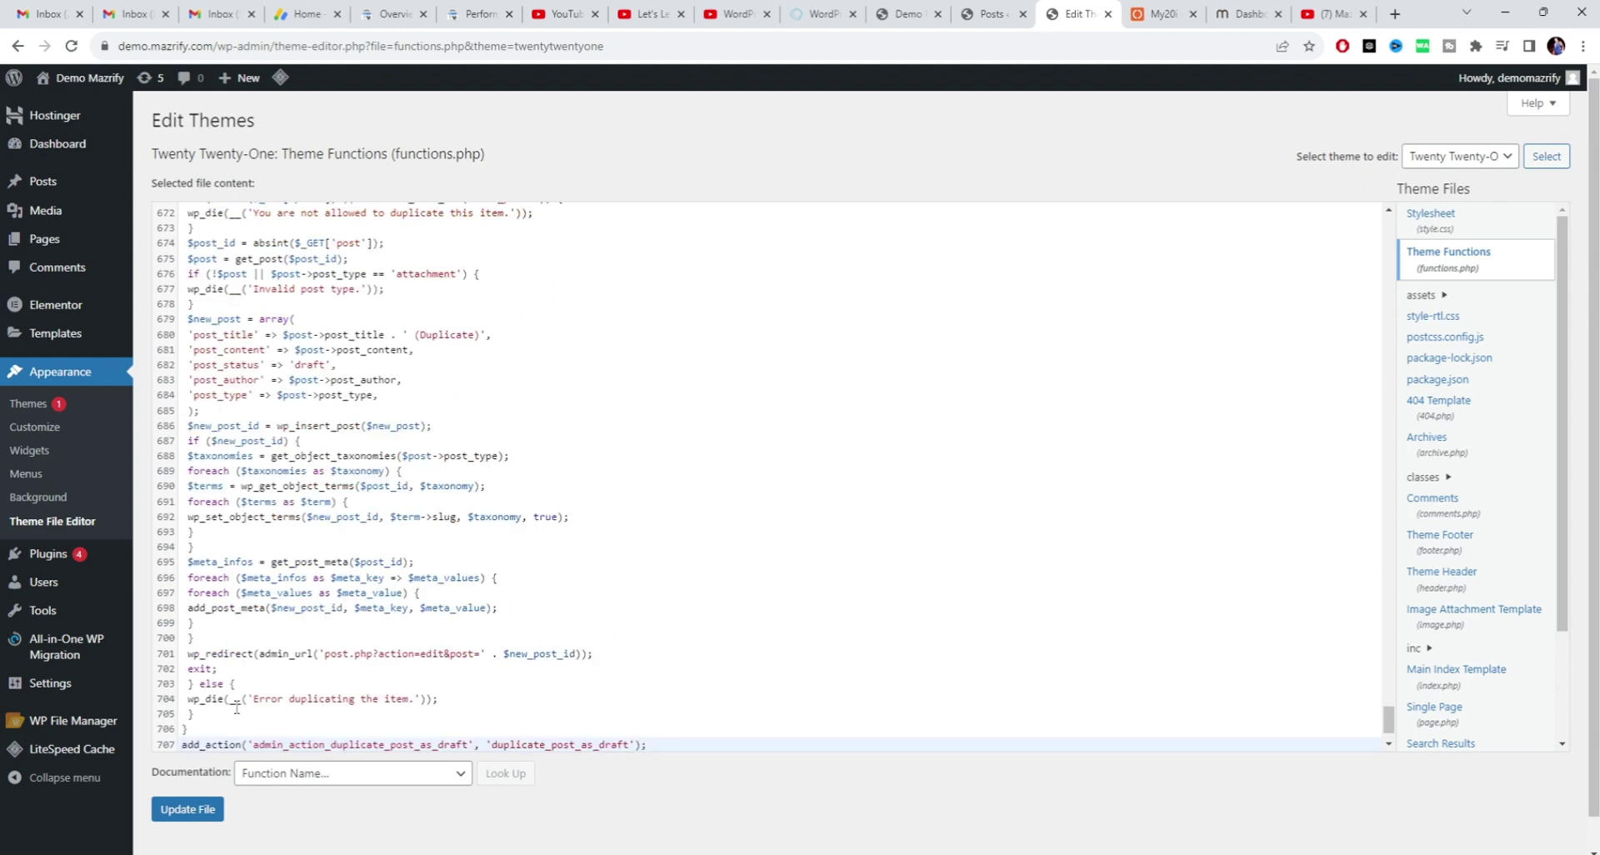
left_click(188, 810)
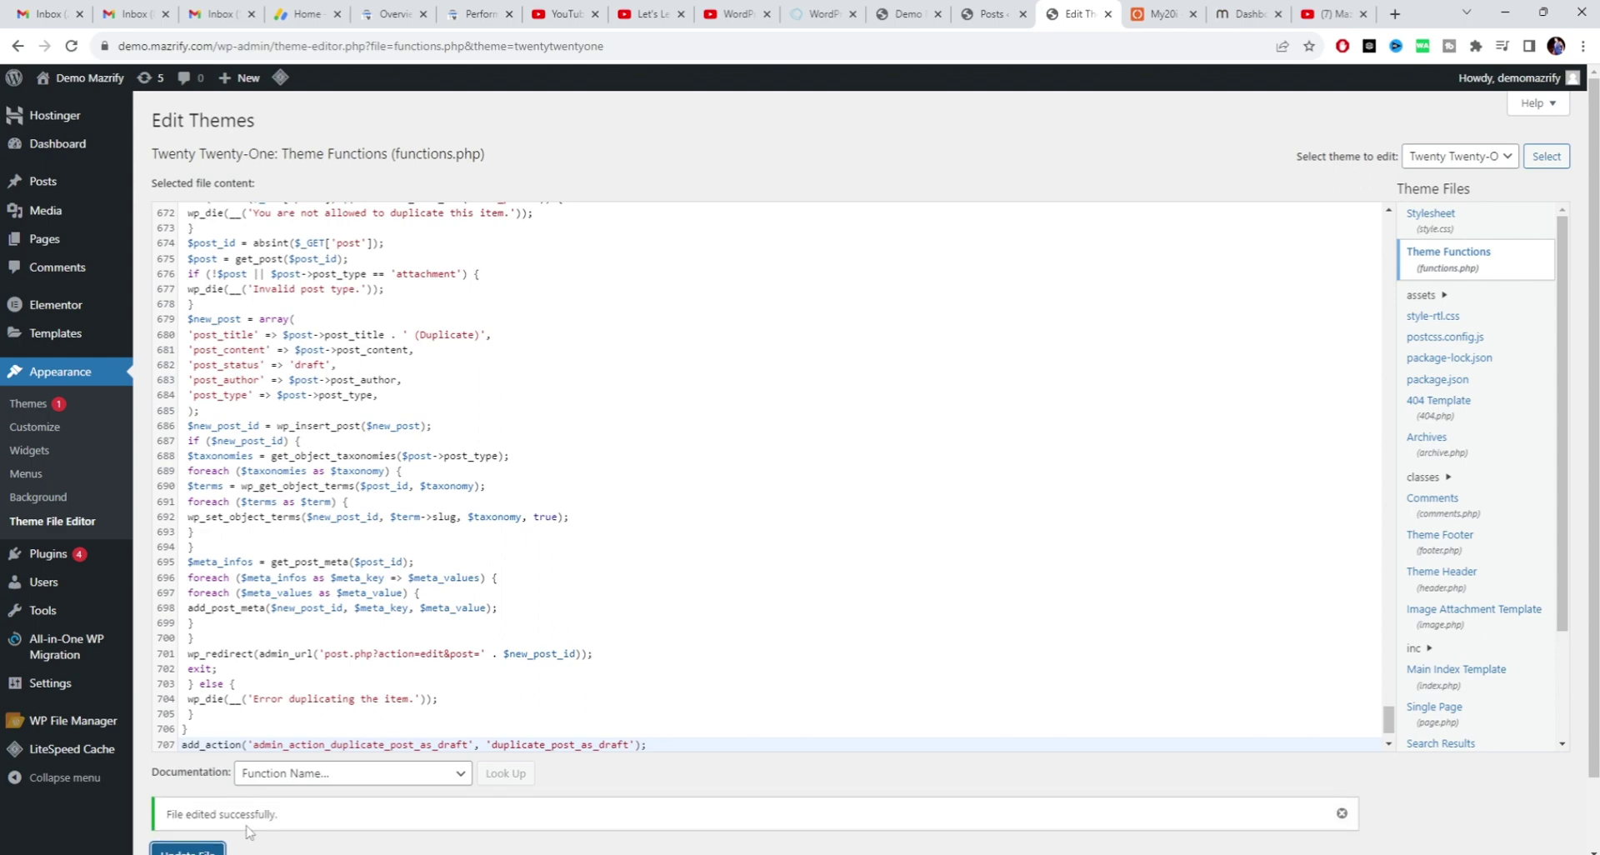
Reload the list of all posts in the other WordPress tab and check the Hello world! post for a Duplicate action.
left_click(987, 15)
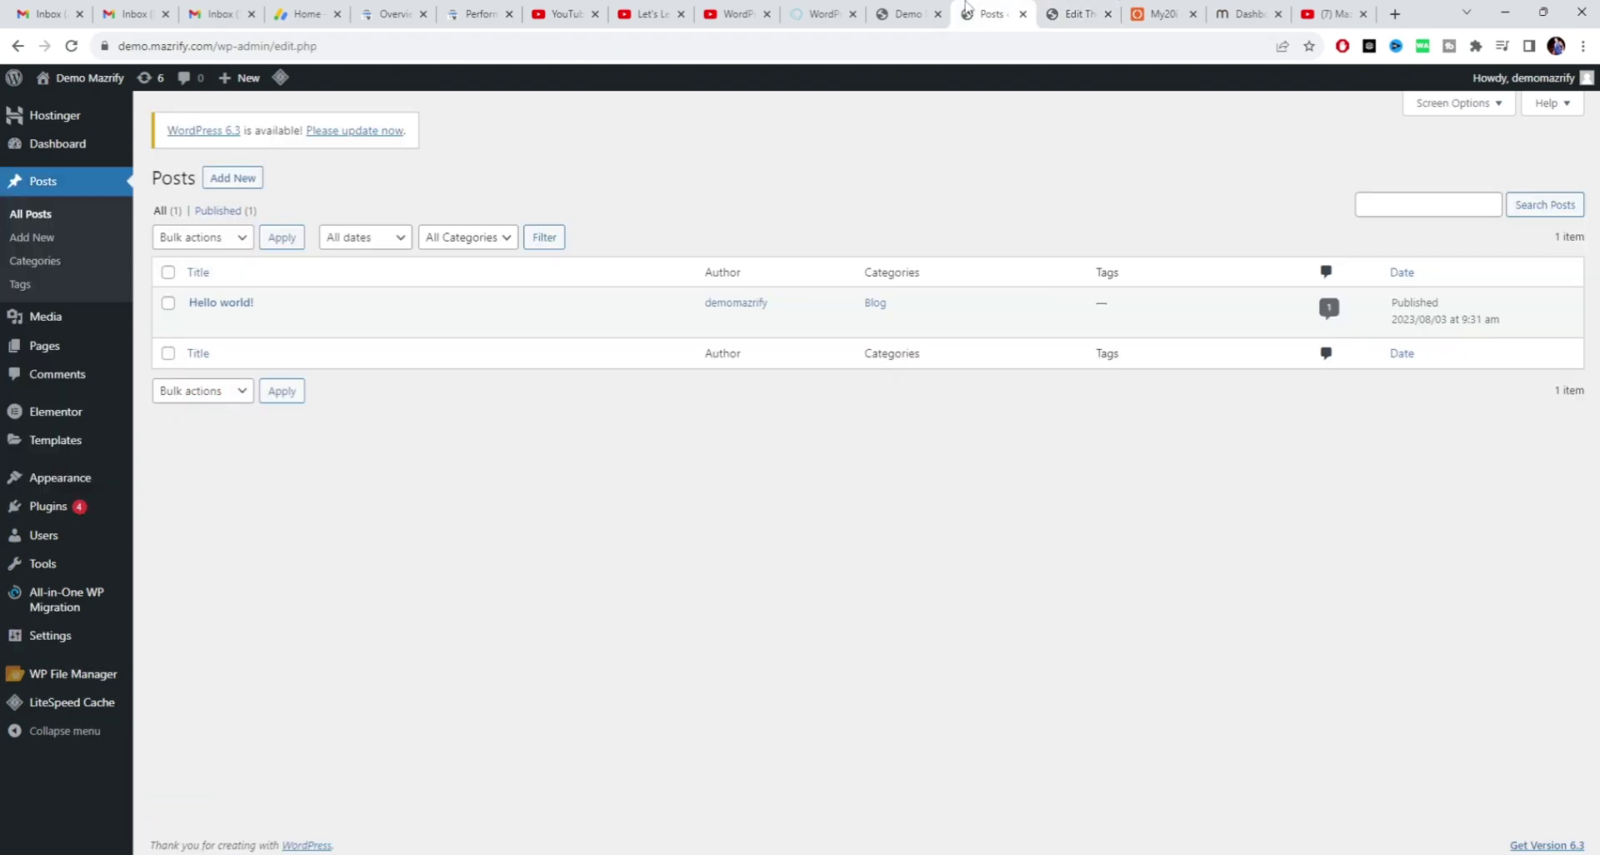
left_click(33, 217)
mouse_move(191, 278)
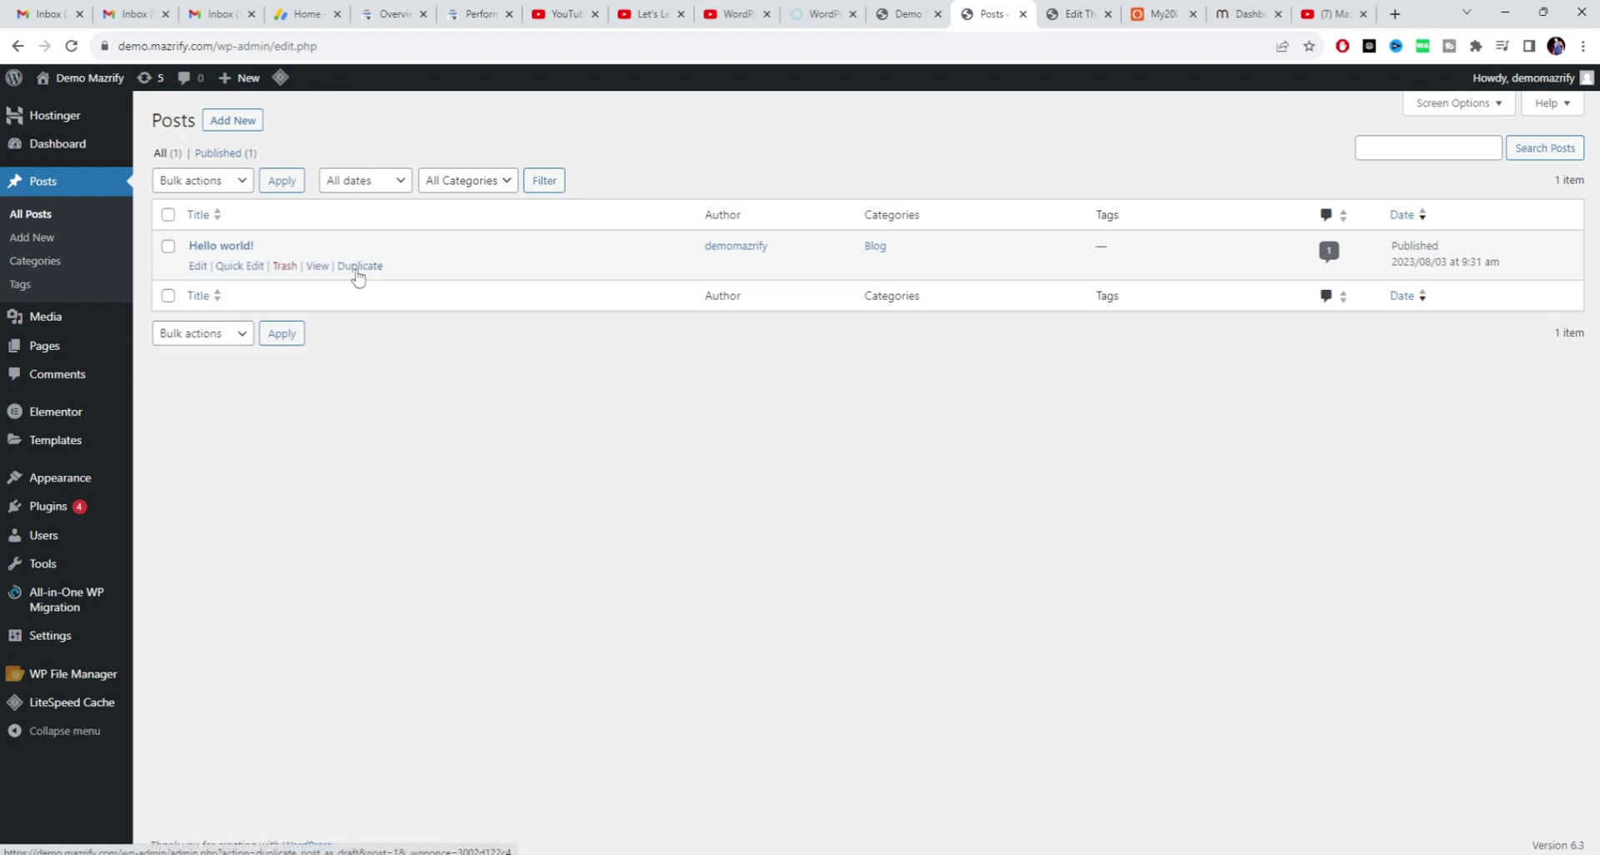
Open the installed plugins in a new browser tab and look through the whole list.
mouse_move(88, 508)
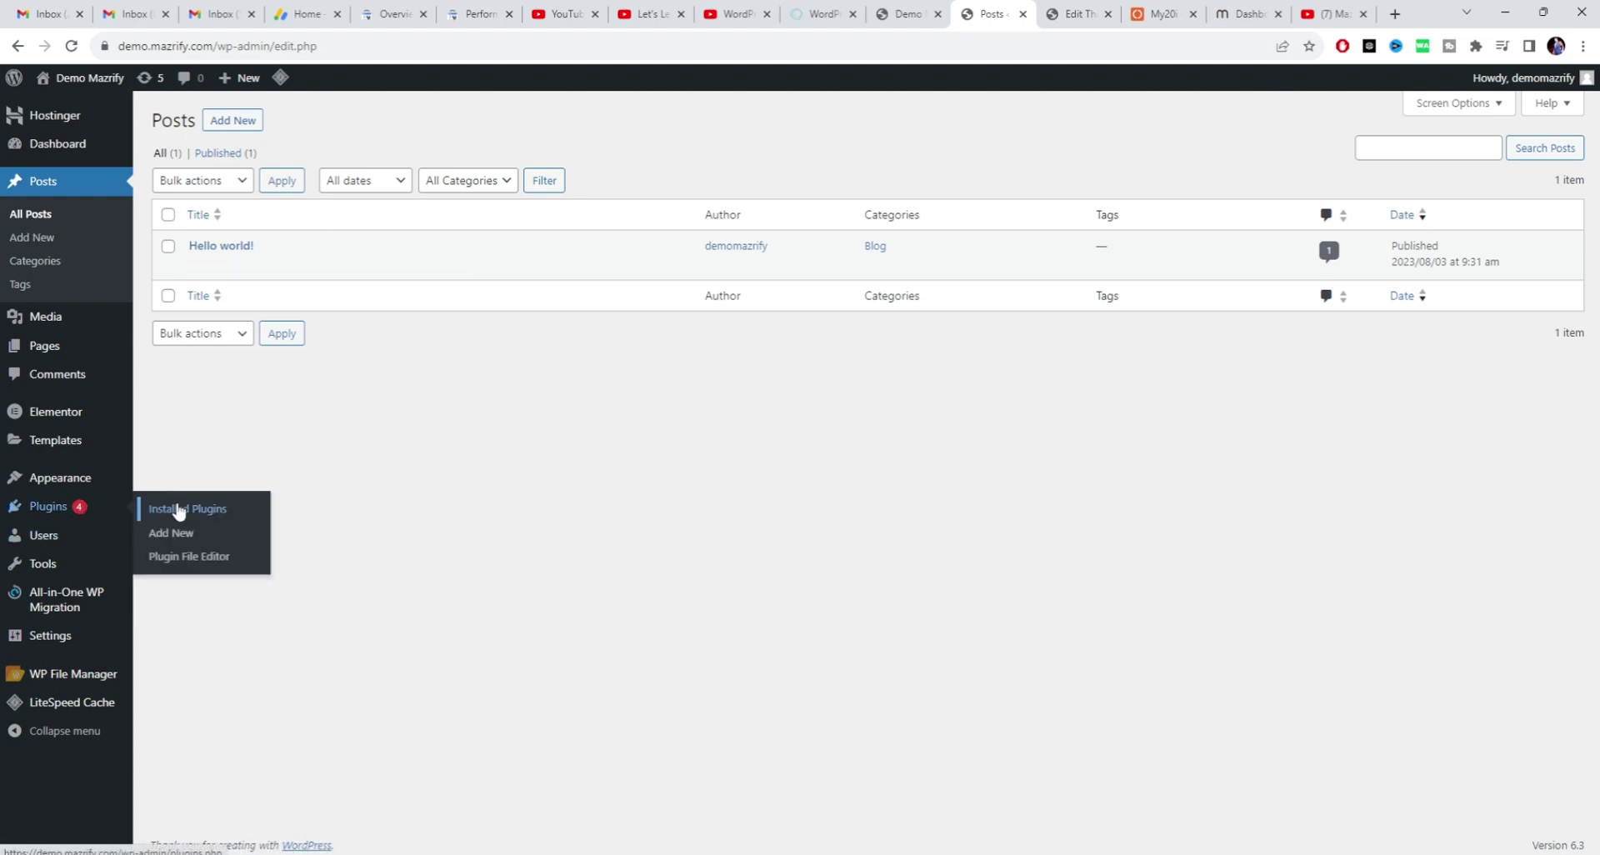
middle_click(166, 510)
left_click(1019, 14)
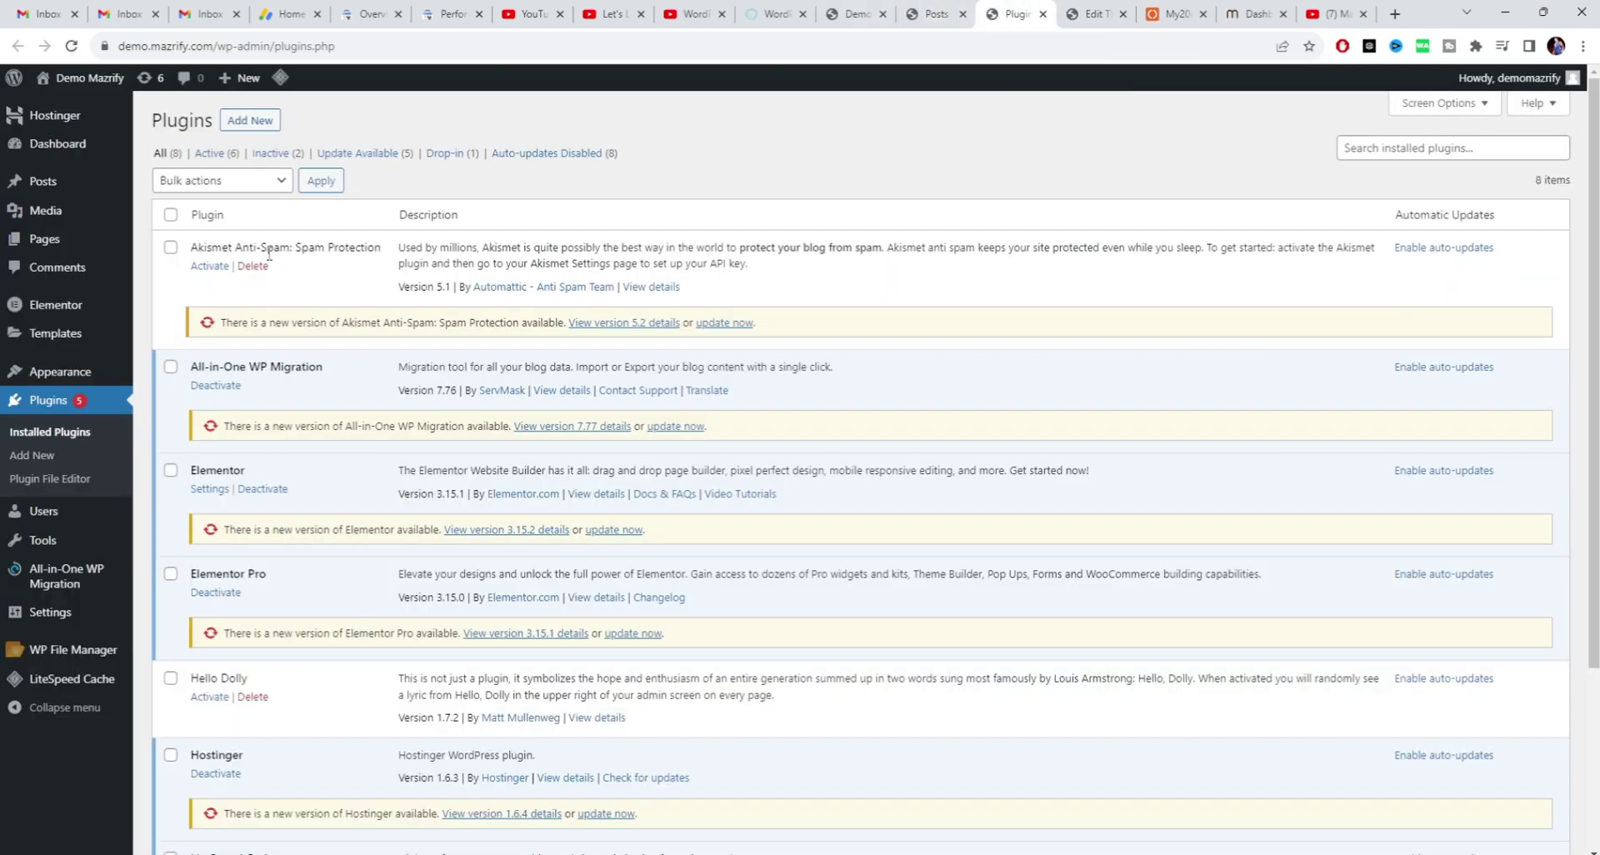
scroll(227, 308, "down", 3)
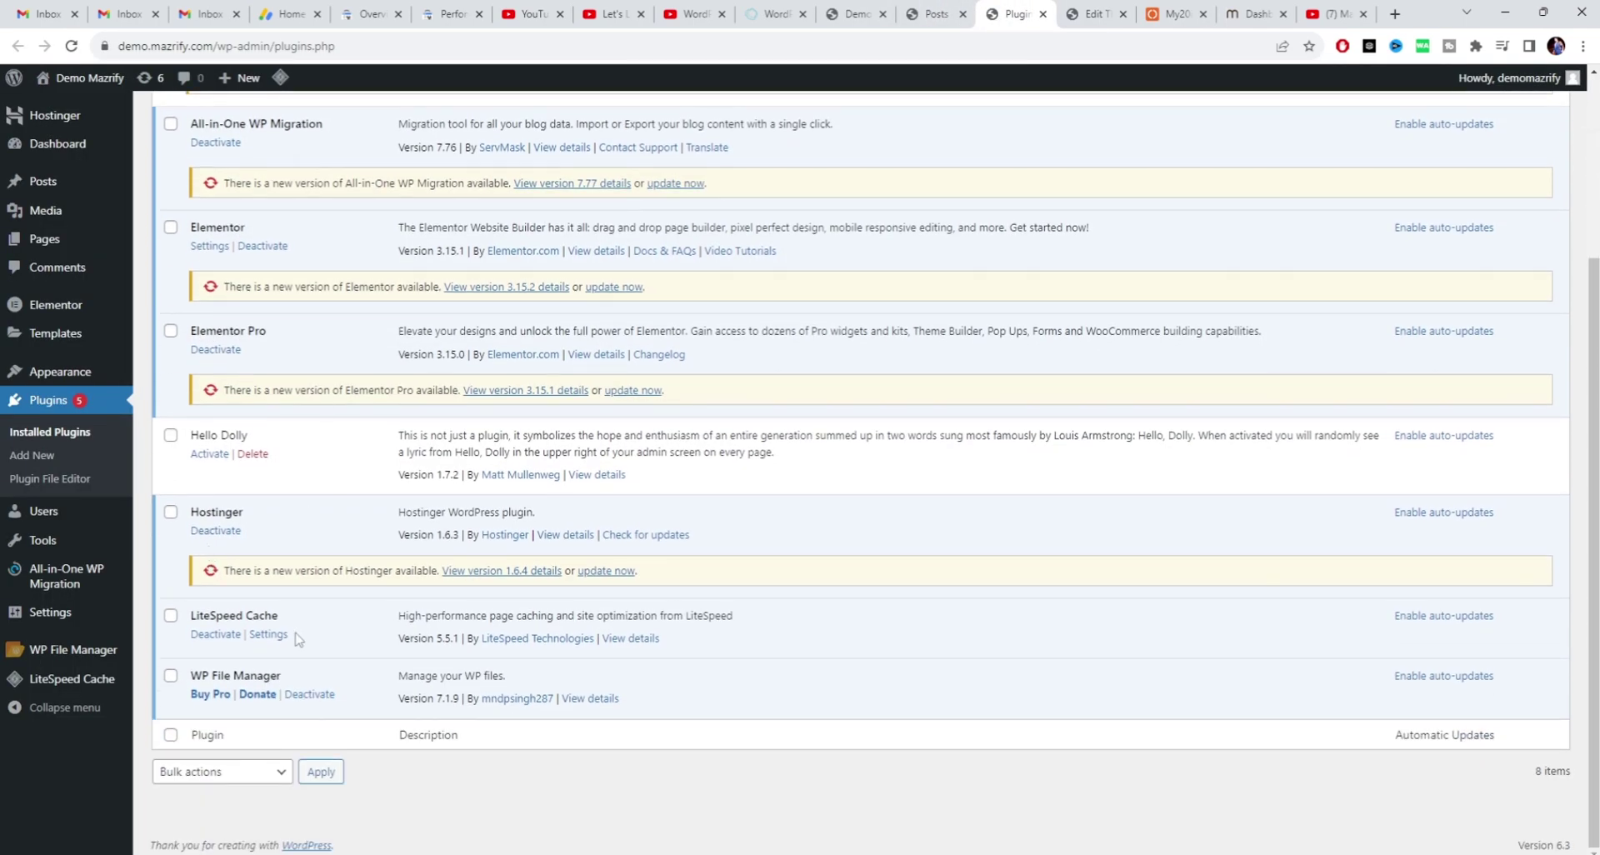
scroll(158, 435, "up", 3)
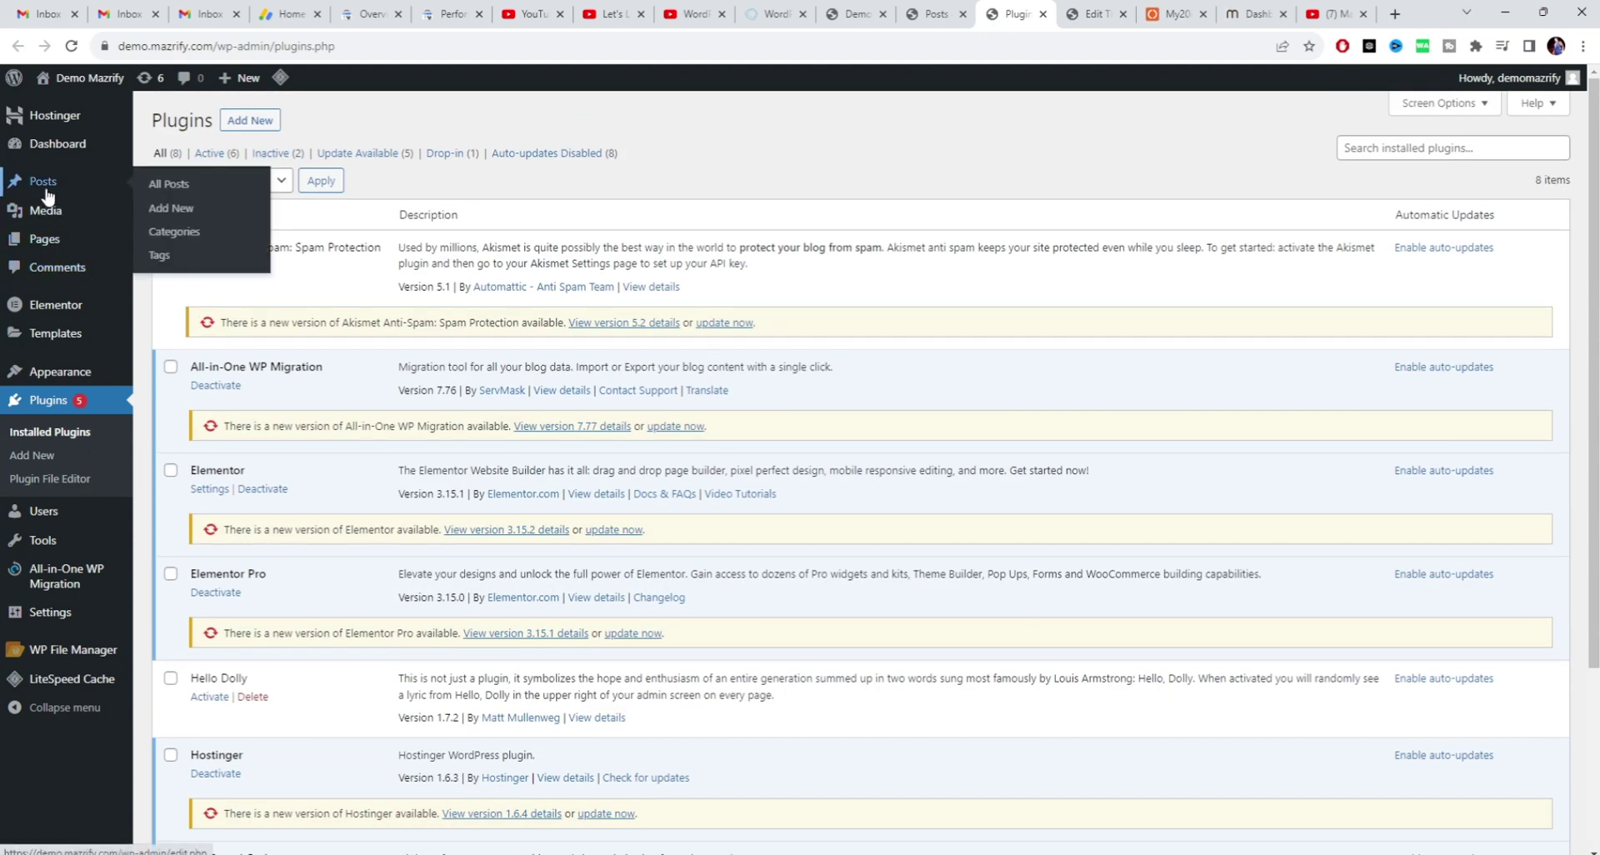
Open the list of all pages.
mouse_move(58, 240)
left_click(194, 243)
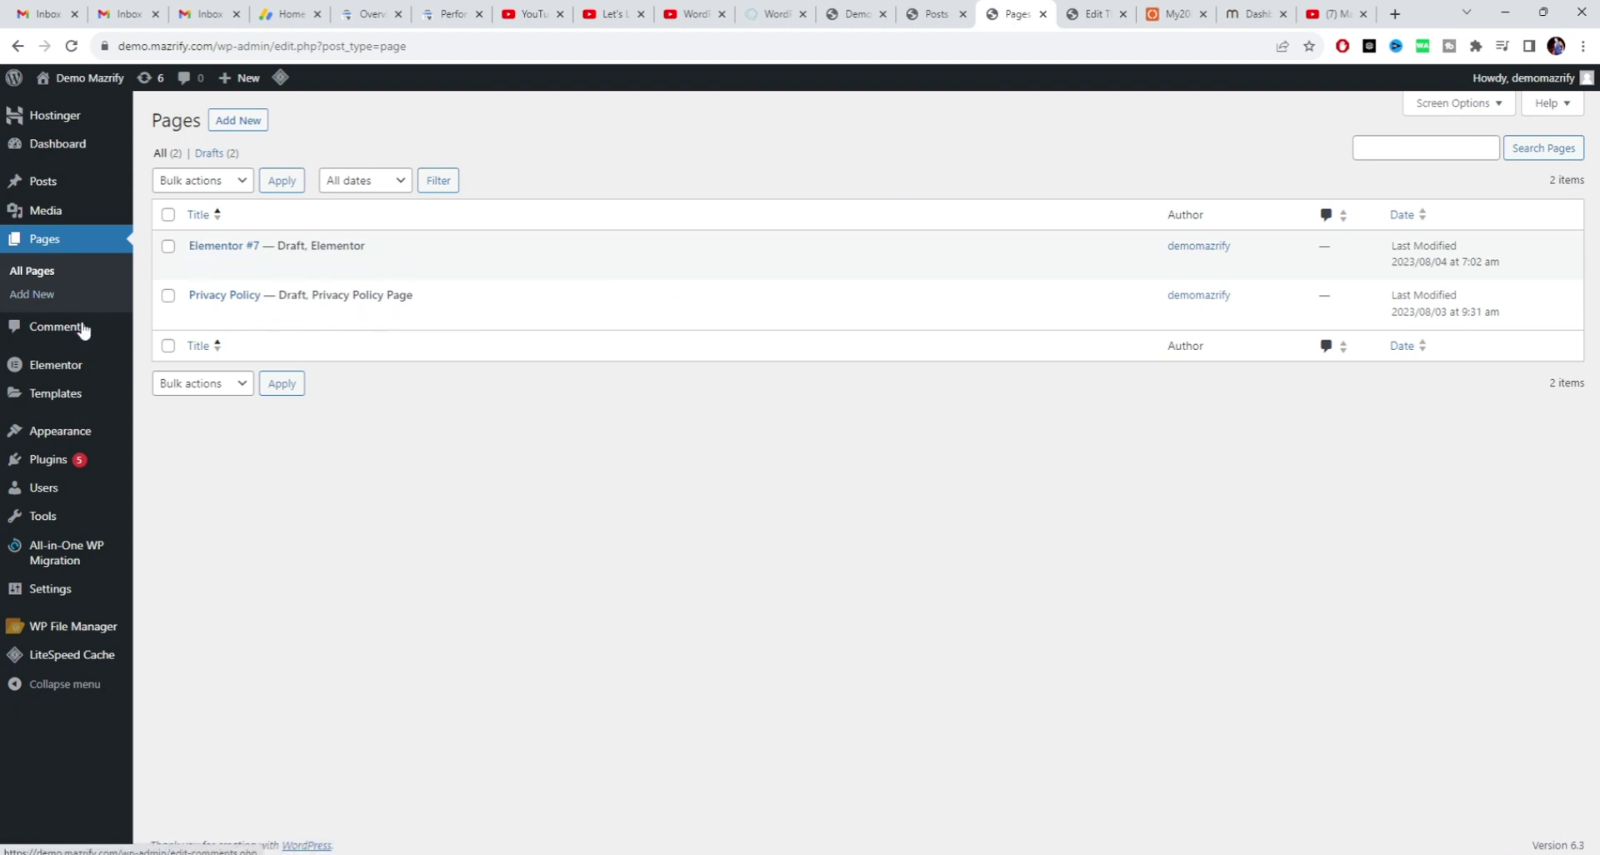
Create a new Elementor landing page and close the template library without choosing a template.
mouse_move(67, 406)
mouse_move(75, 379)
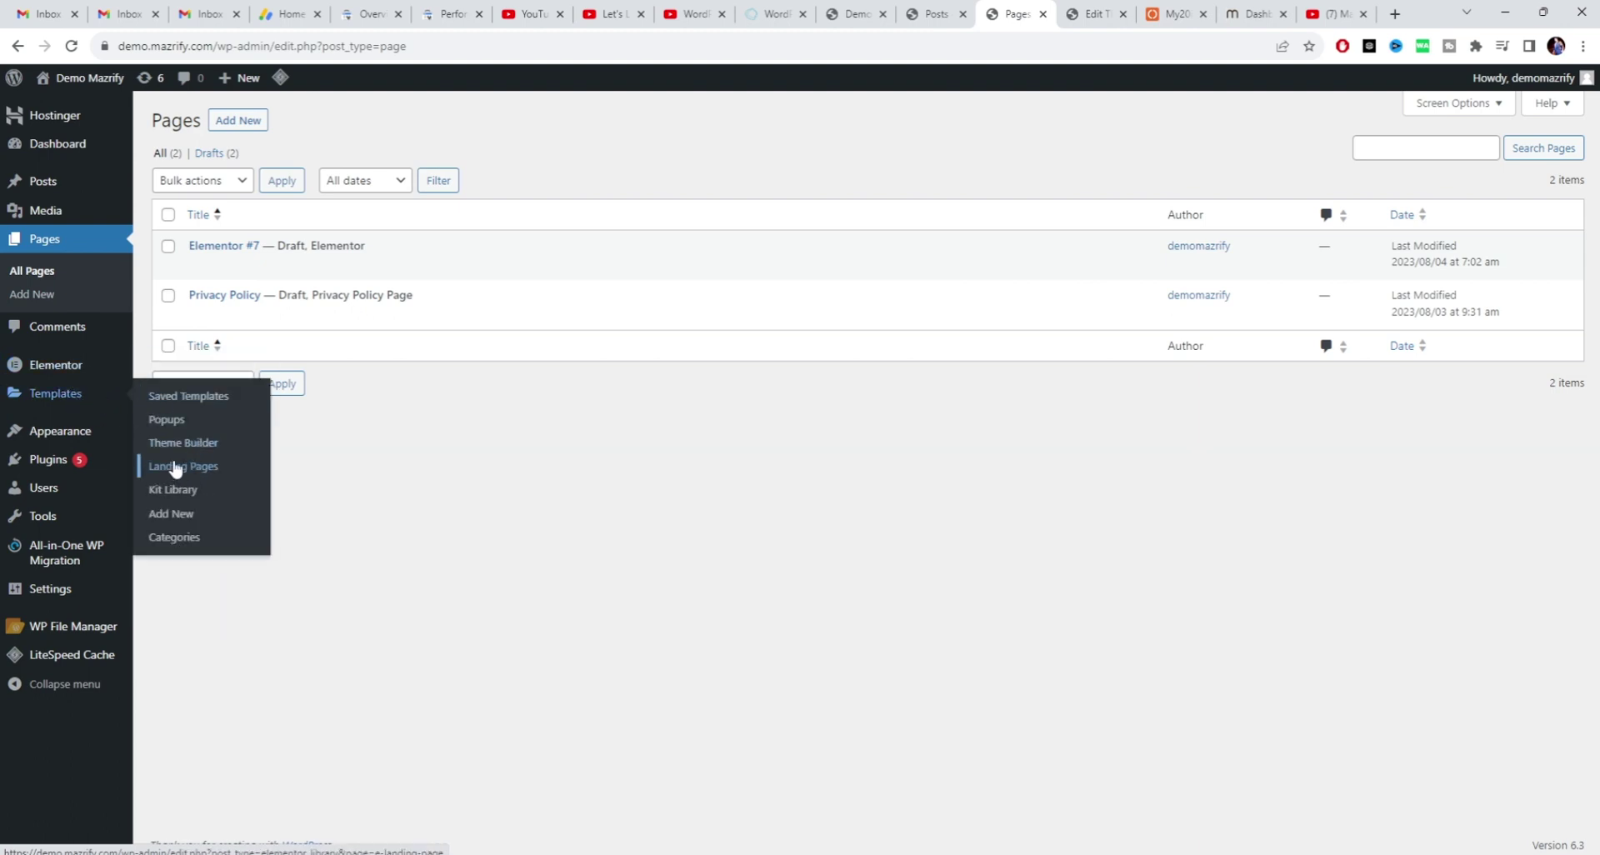
left_click(171, 466)
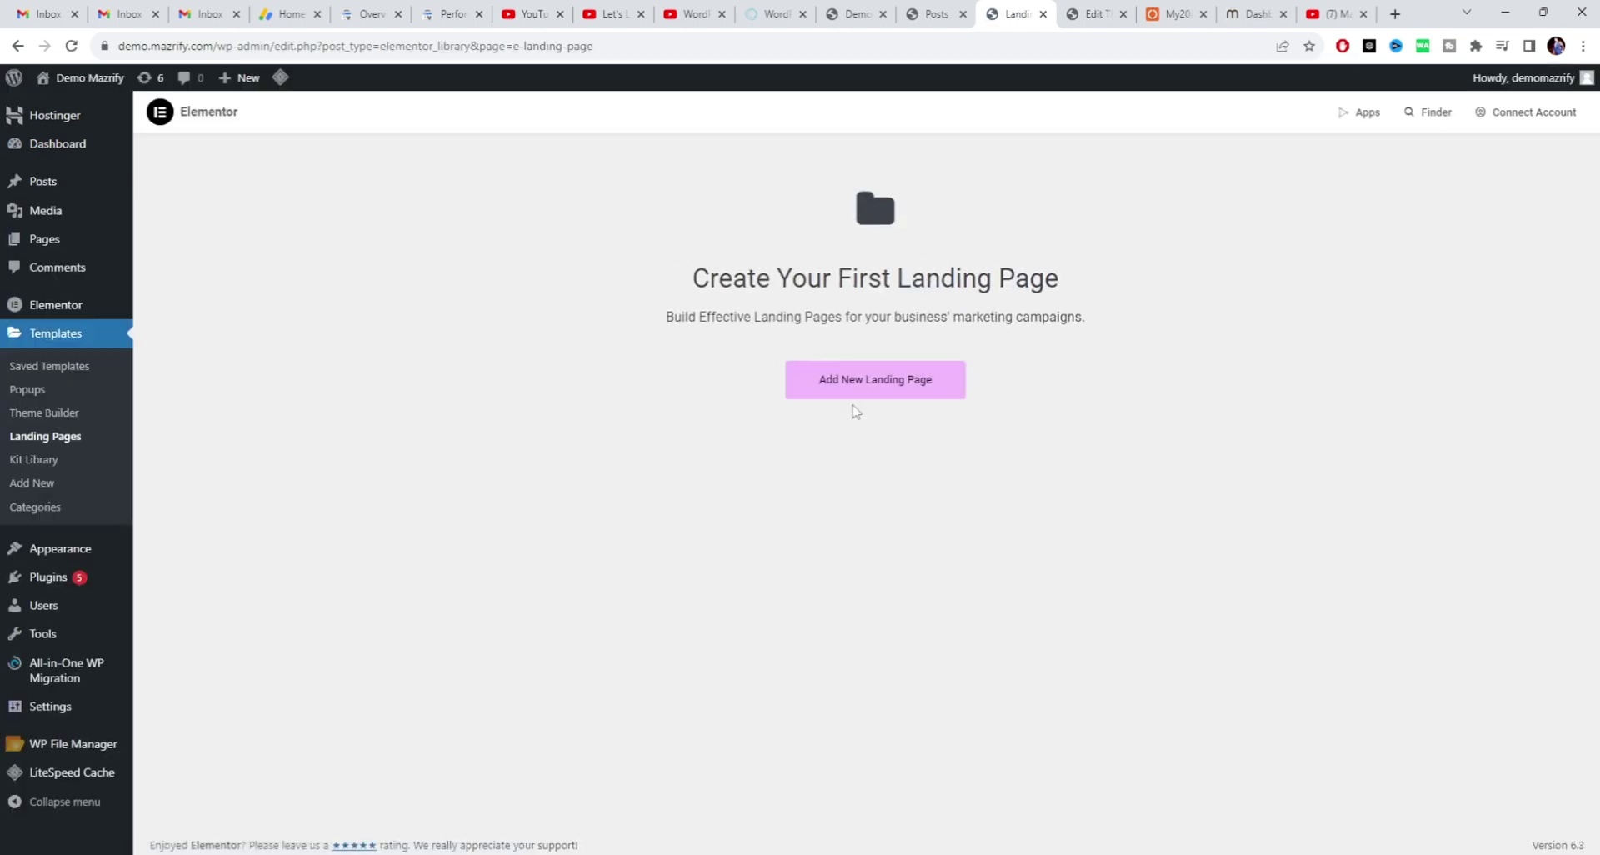
left_click(828, 388)
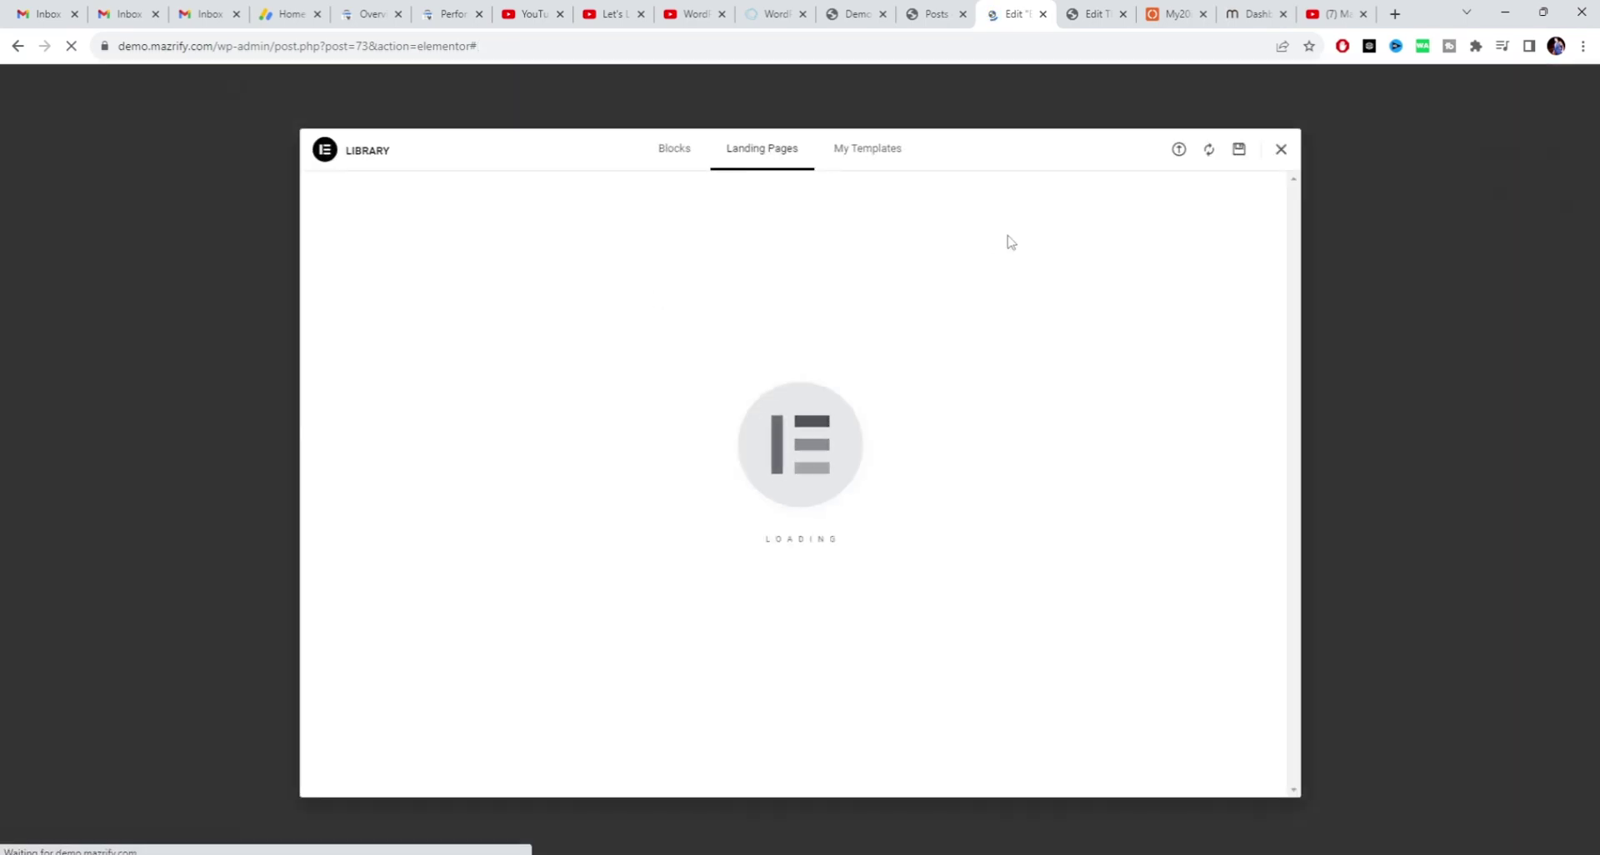
left_click(1280, 149)
Publish the landing page with a single vertical container and open the live page.
left_click(805, 203)
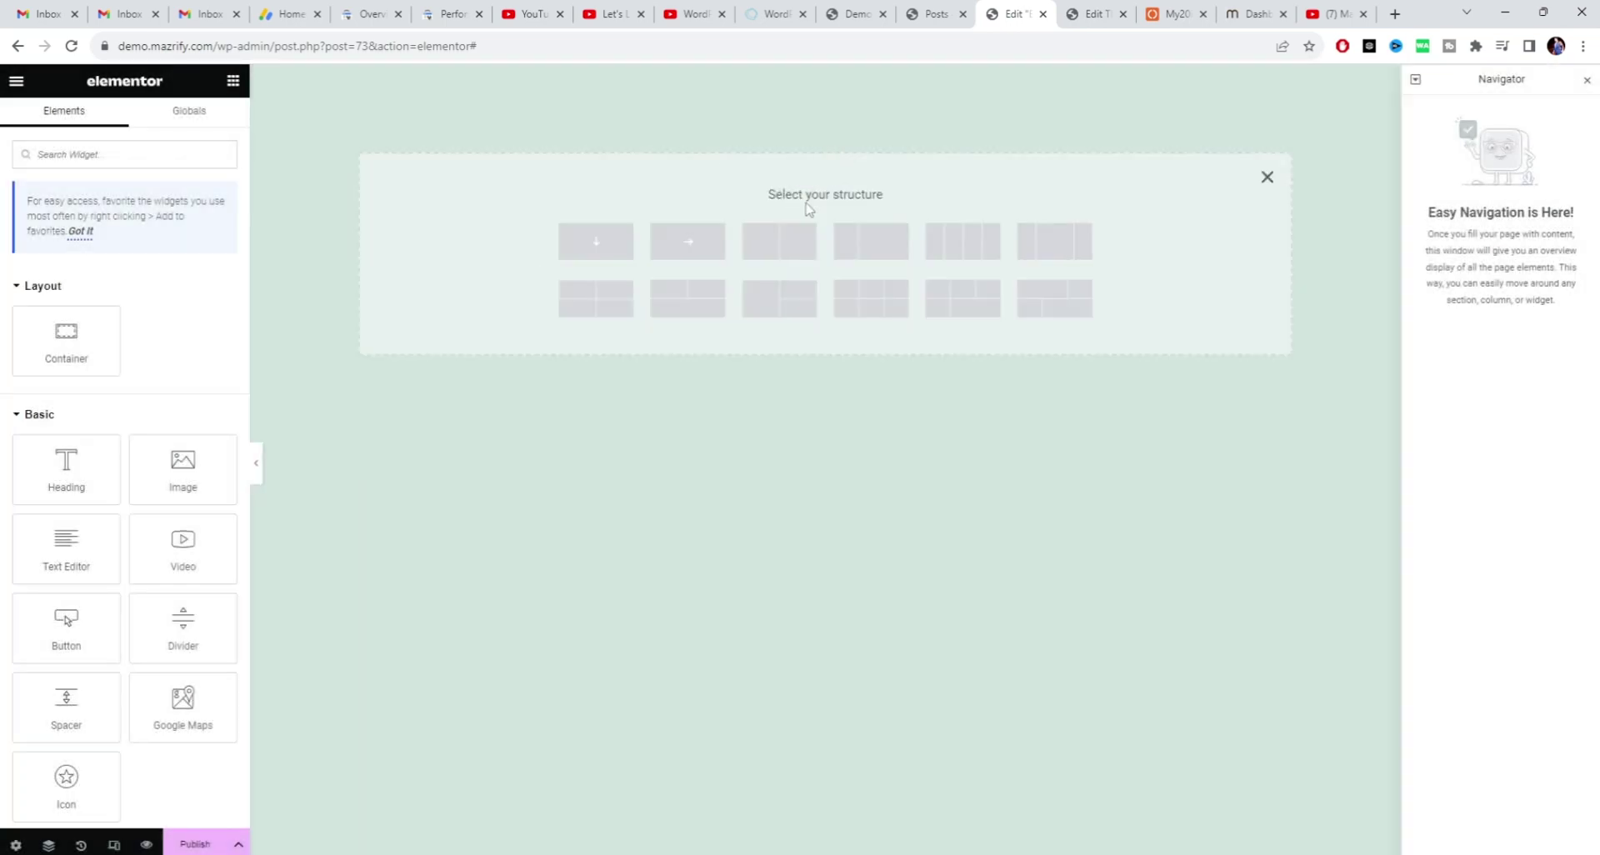
left_click(596, 241)
left_click(181, 843)
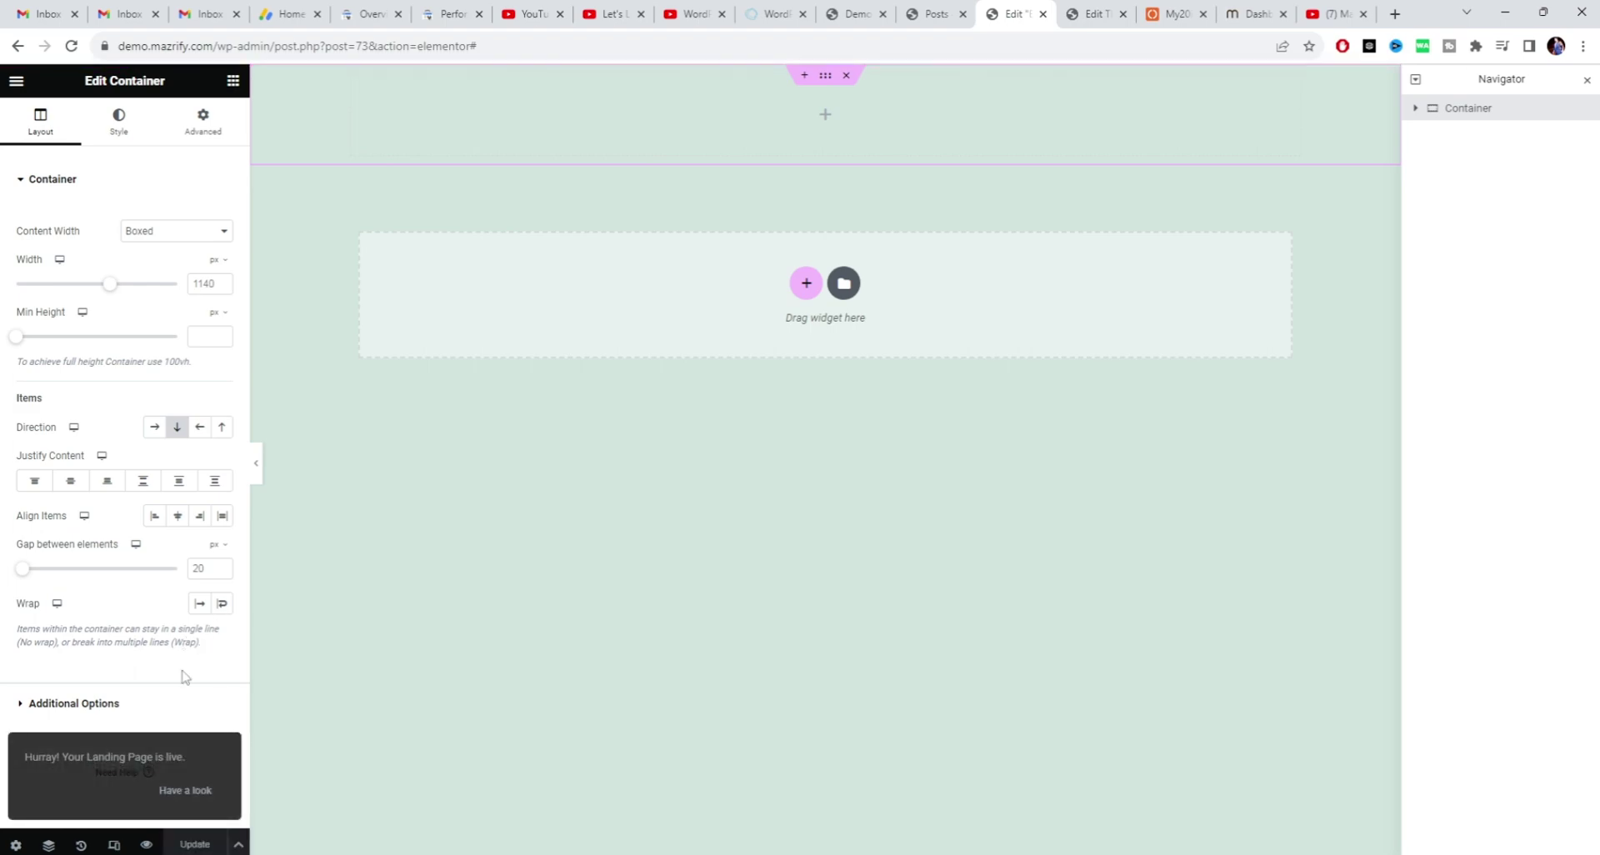
left_click(175, 792)
Switch back to the WordPress dashboard and open the list of landing pages.
left_click(947, 6)
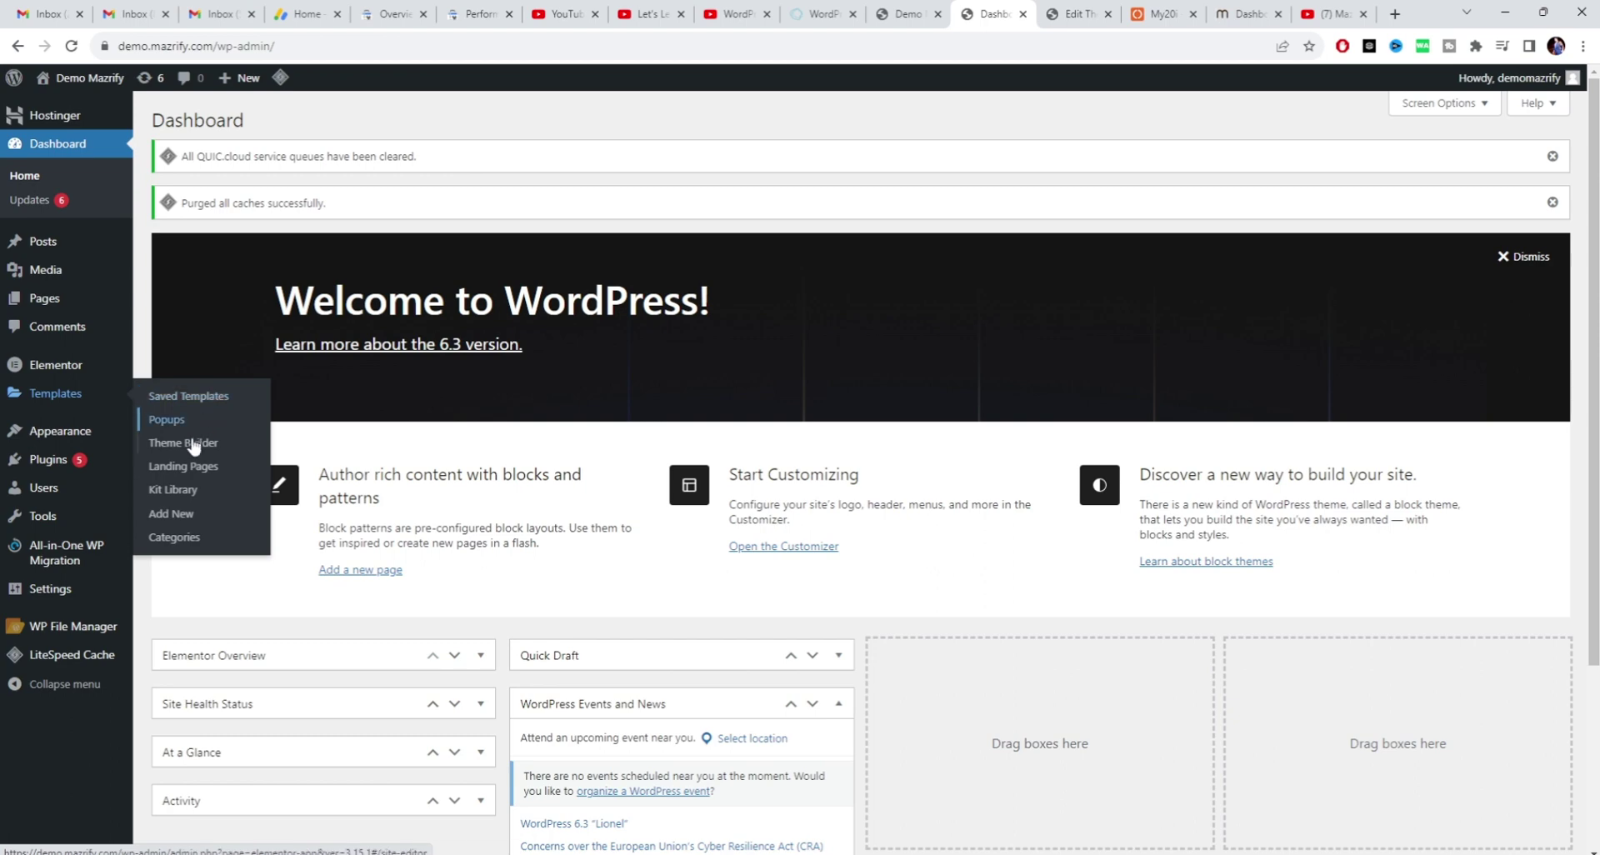
left_click(182, 469)
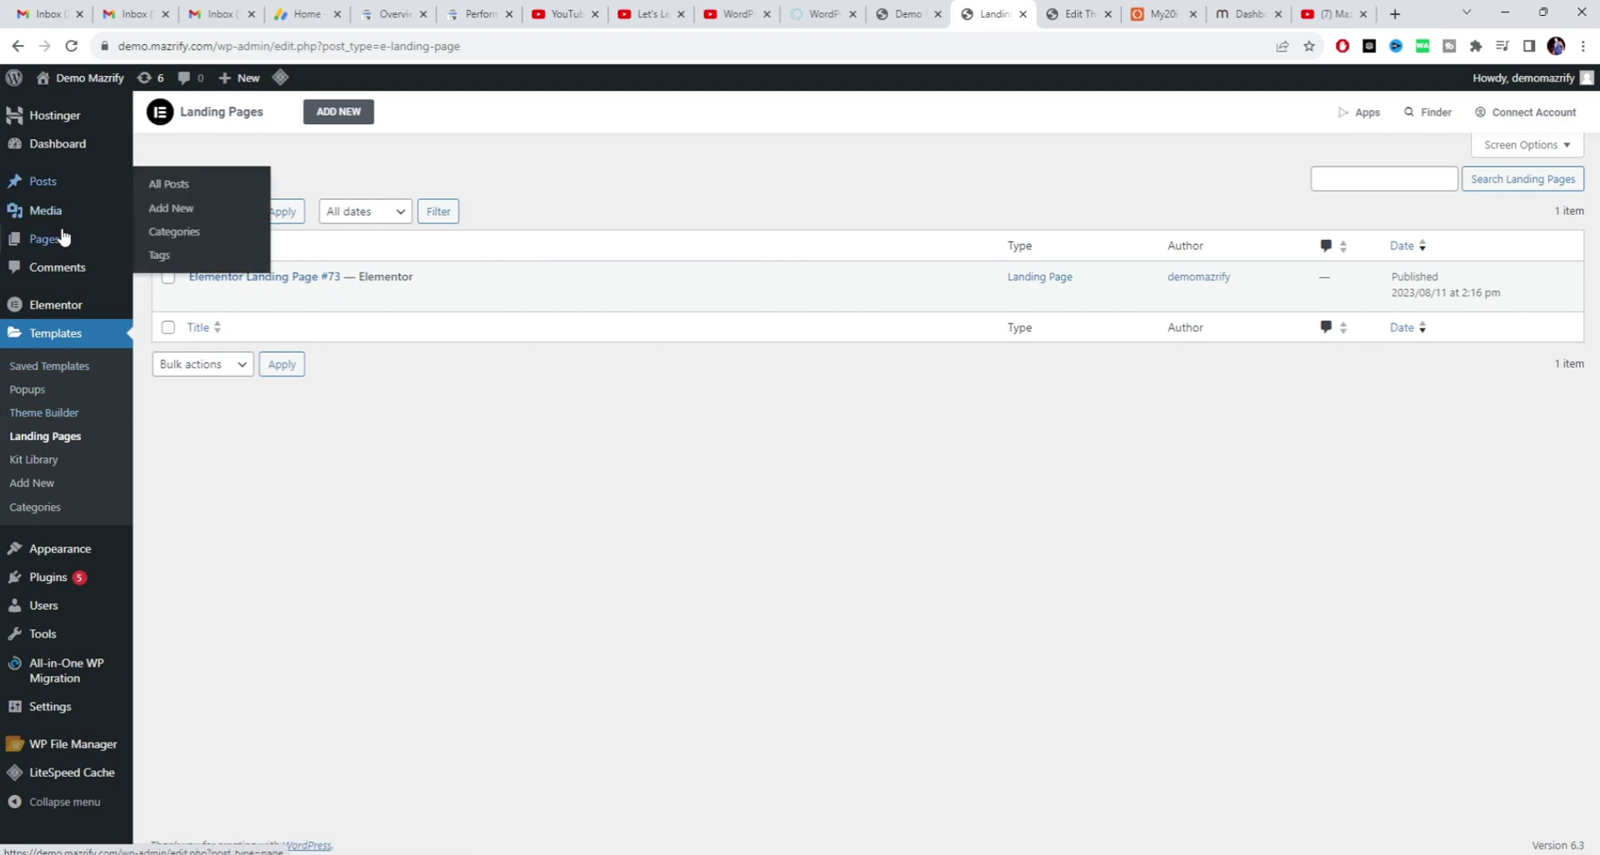
Open the list of posts and check the row actions of the Hello world! post and its duplicate.
left_click(44, 181)
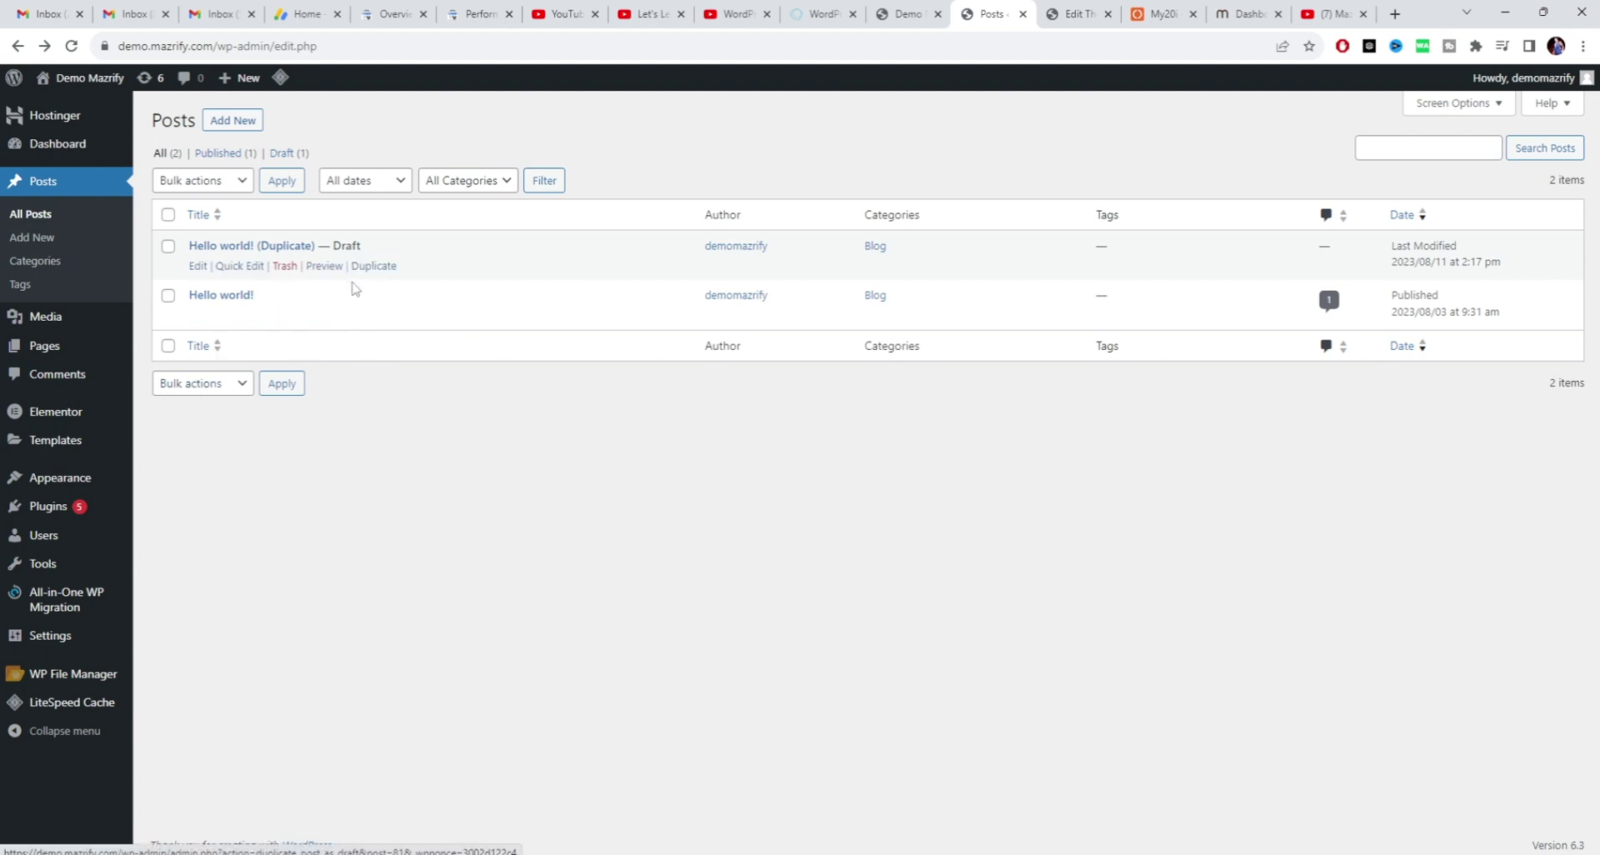
mouse_move(315, 320)
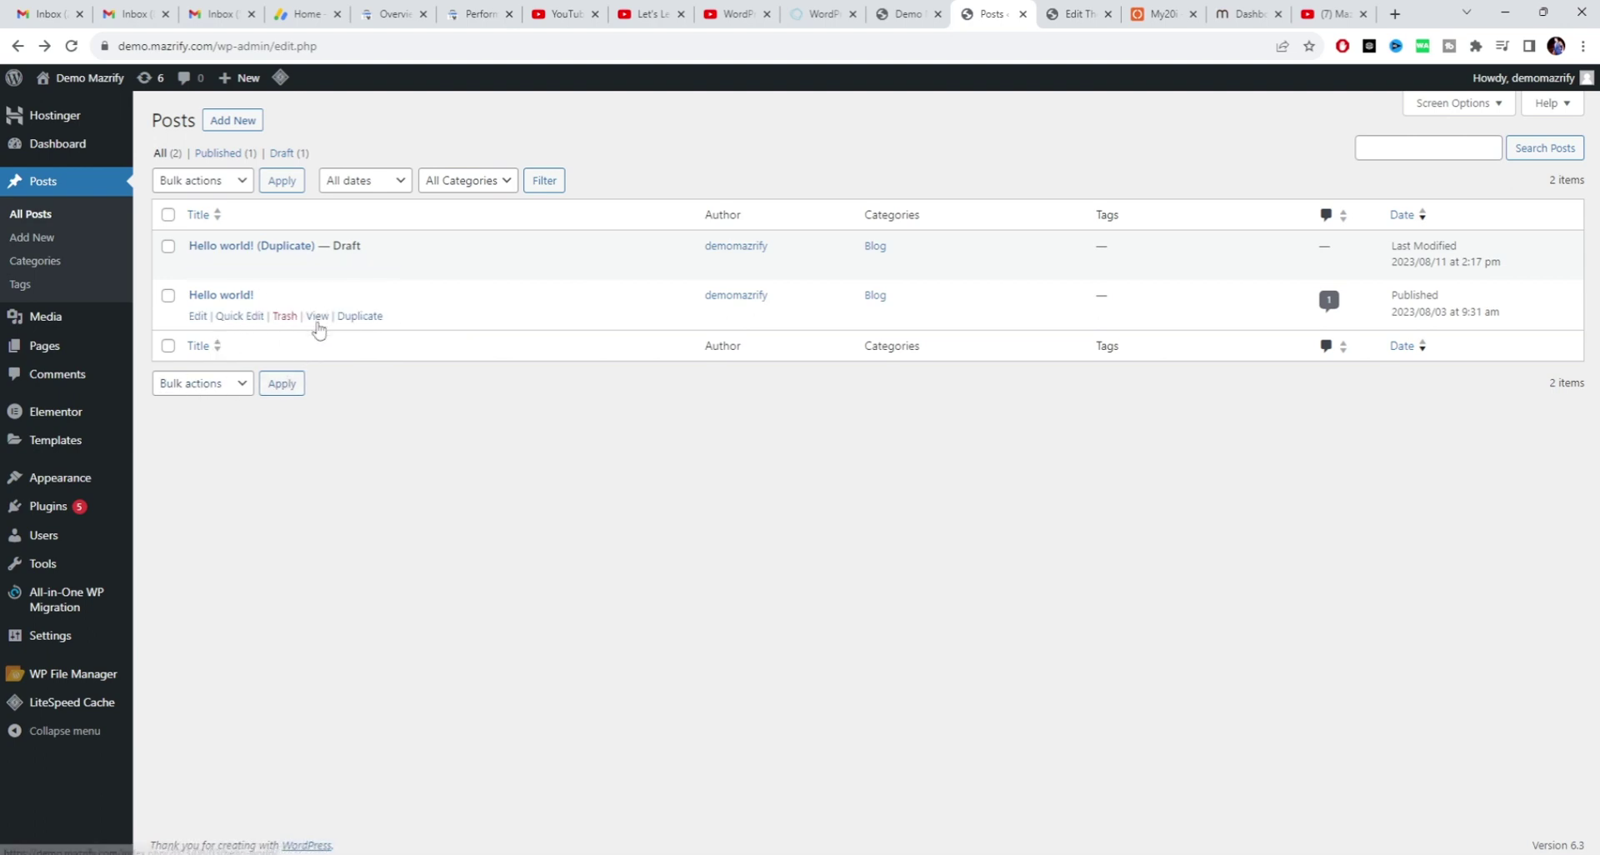